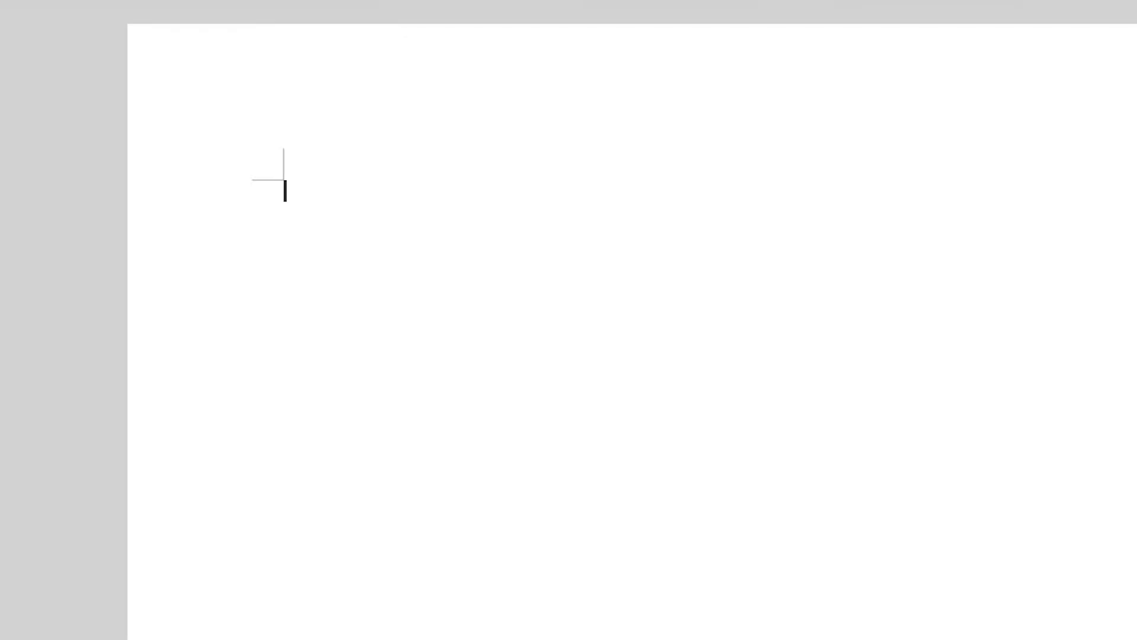
Enter three periods at the start of the document and insert the centred ellipsis "⋯" from the recently used special characters
type("...")
key("ctrl+F10")
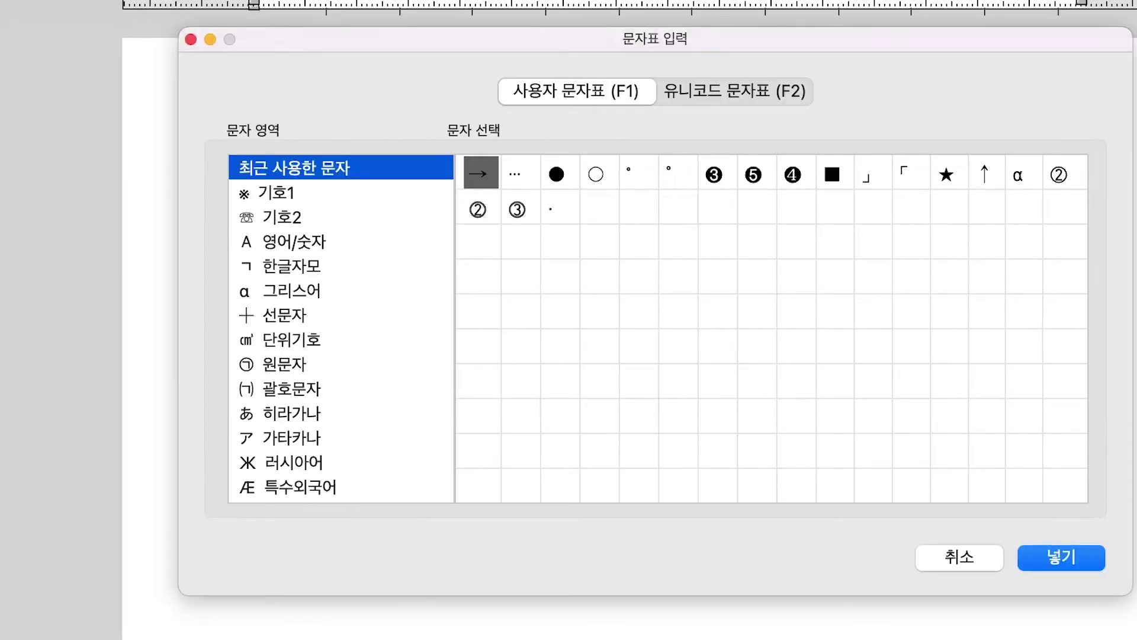
left_click(519, 177)
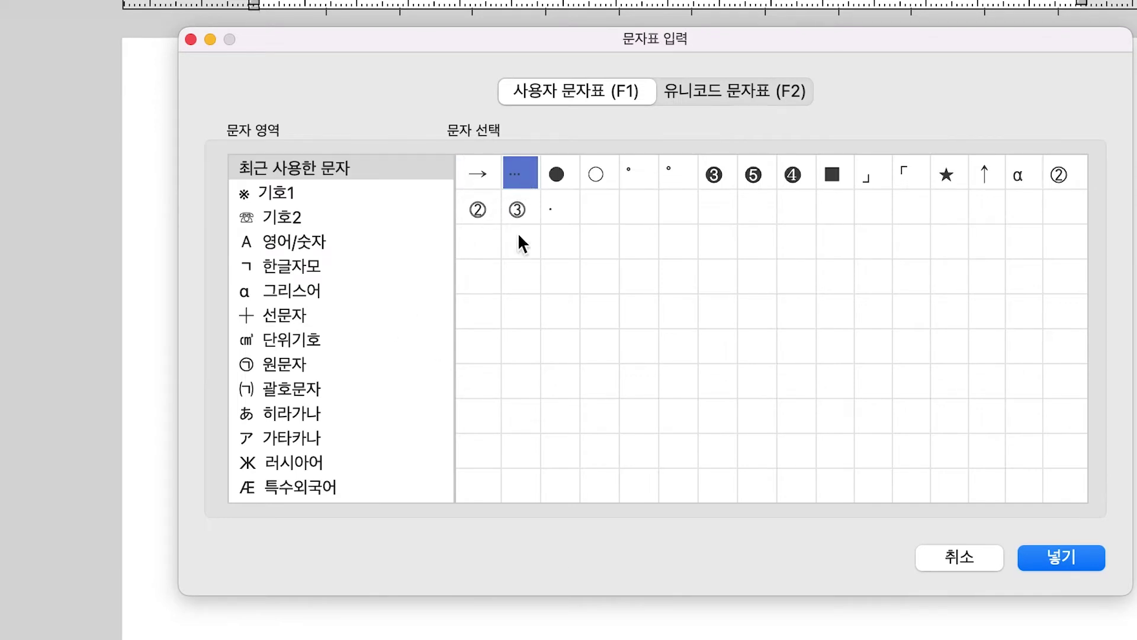
left_click(1060, 558)
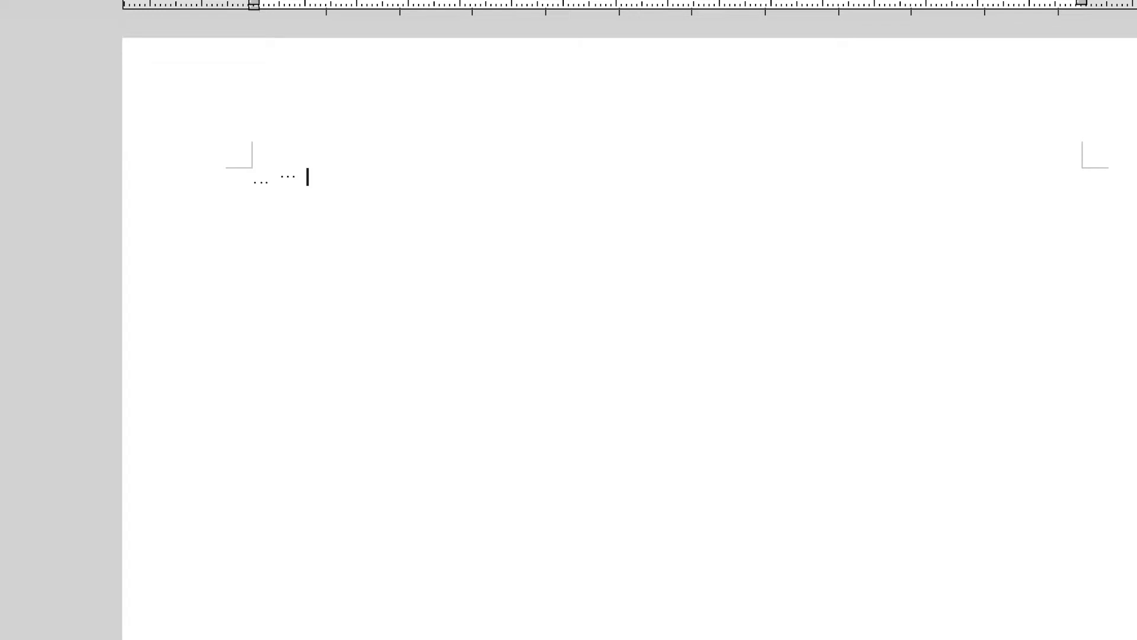
Enter "..." after the centred ellipsis and insert the arrow "→" from the recently used special characters on its own line
type("…")
key("ctrl+F10")
left_click(524, 180)
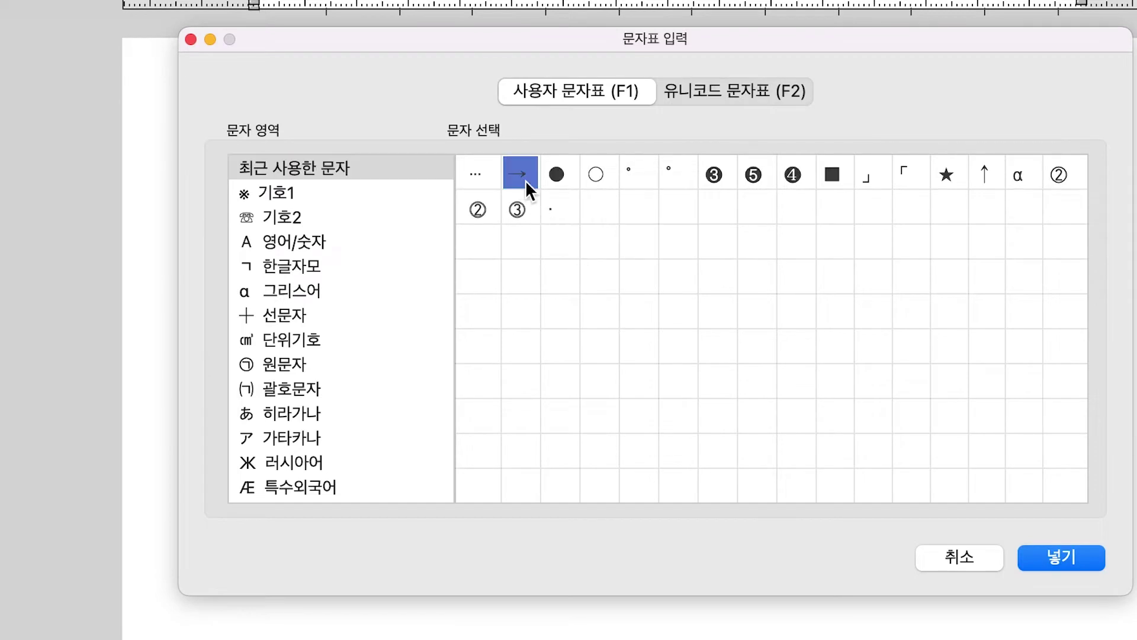
left_click(1043, 566)
key("Return")
key("Return")
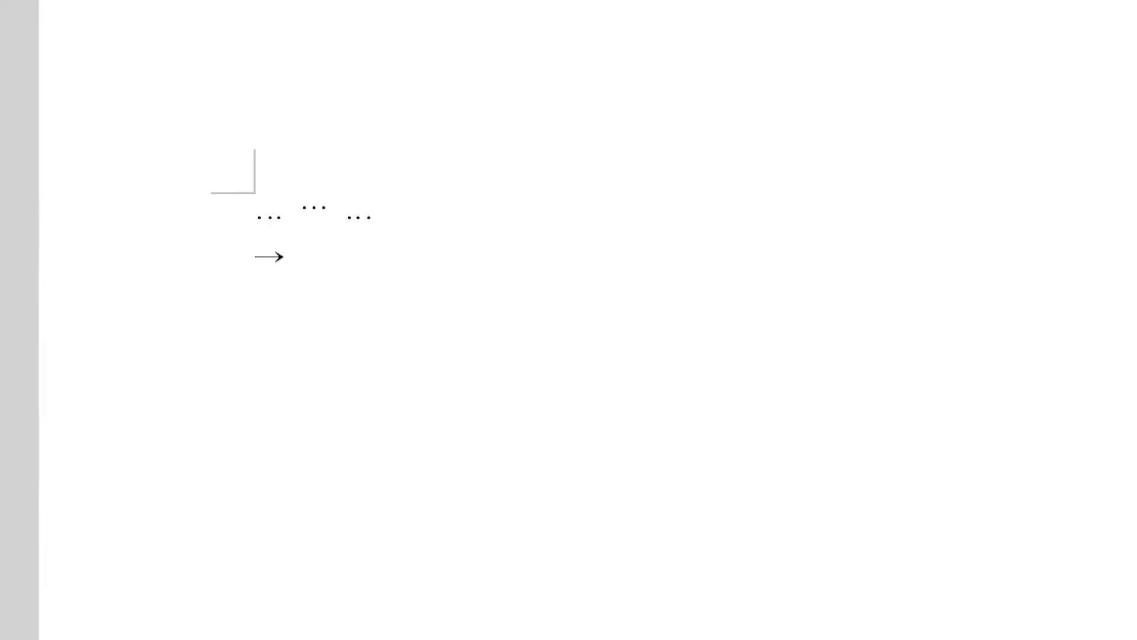
Write "->" below the arrow symbol and "다시세운프로젝트" on the following line
type("->")
key("Return")
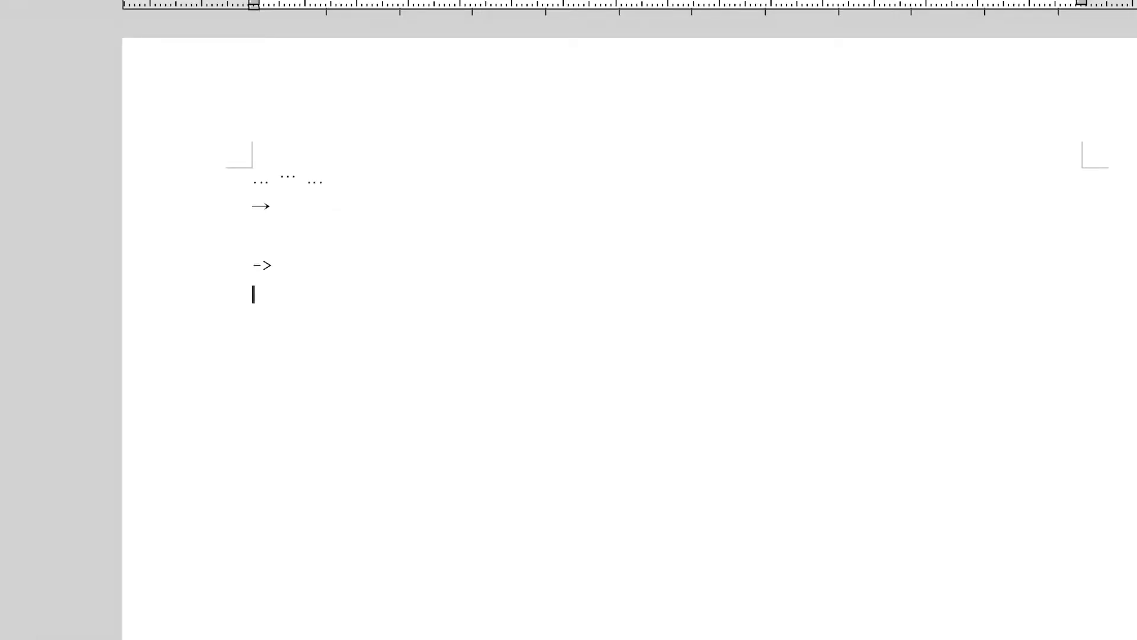
type("다시")
key("BackSpace")
key("BackSpace")
type("다싯세운프로젝트")
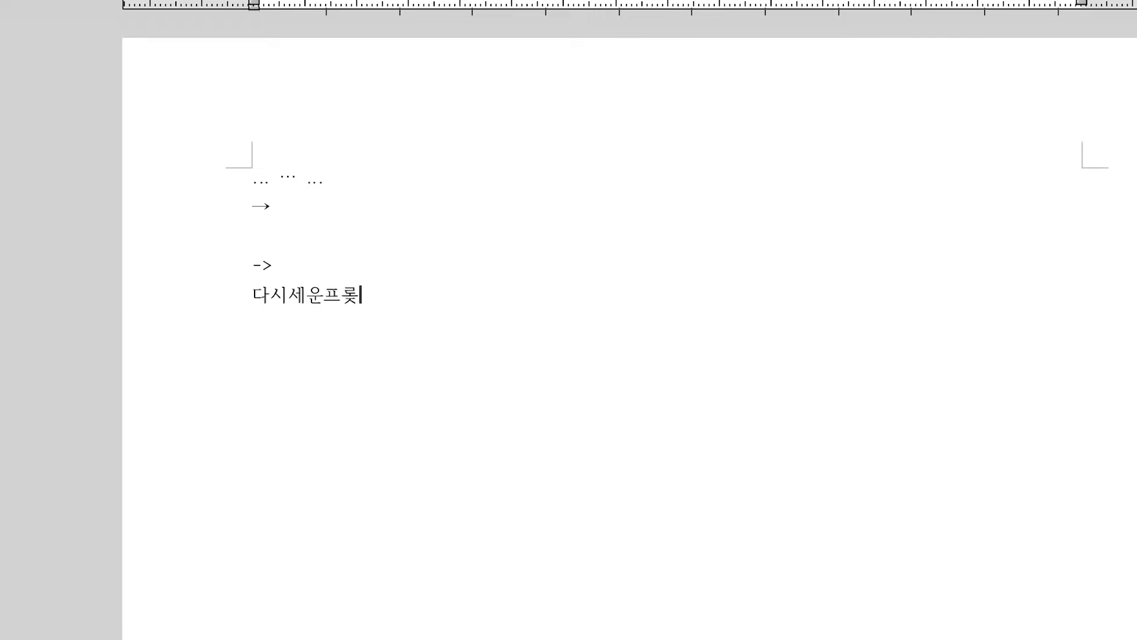
Insert the middle dot "·" from the recent special characters between "다시" and "세운", and return the cursor to the line's end
key("Left")
key("Left")
key("Left")
key("Left")
key("Left")
key("Left")
key("ctrl+F10")
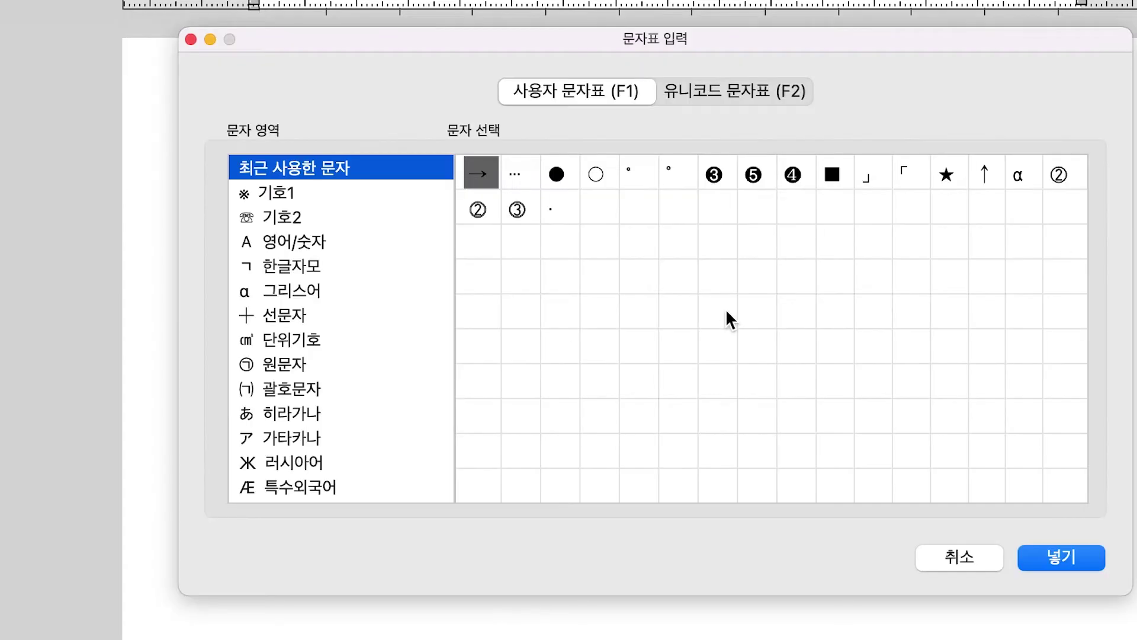
left_click(560, 211)
left_click(1046, 554)
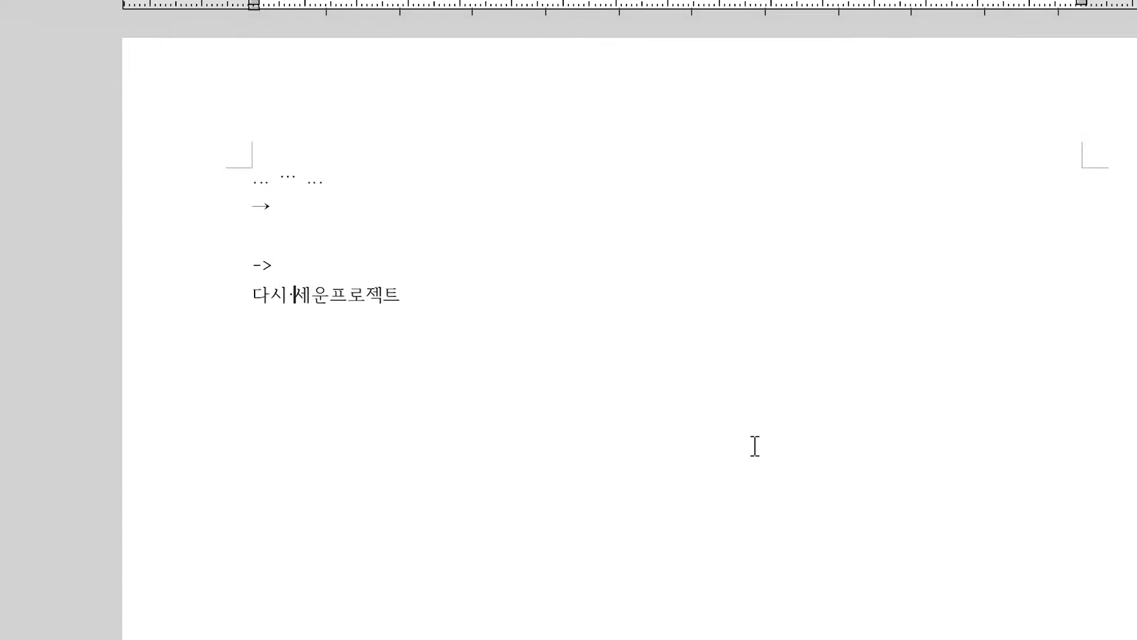
left_click(807, 299)
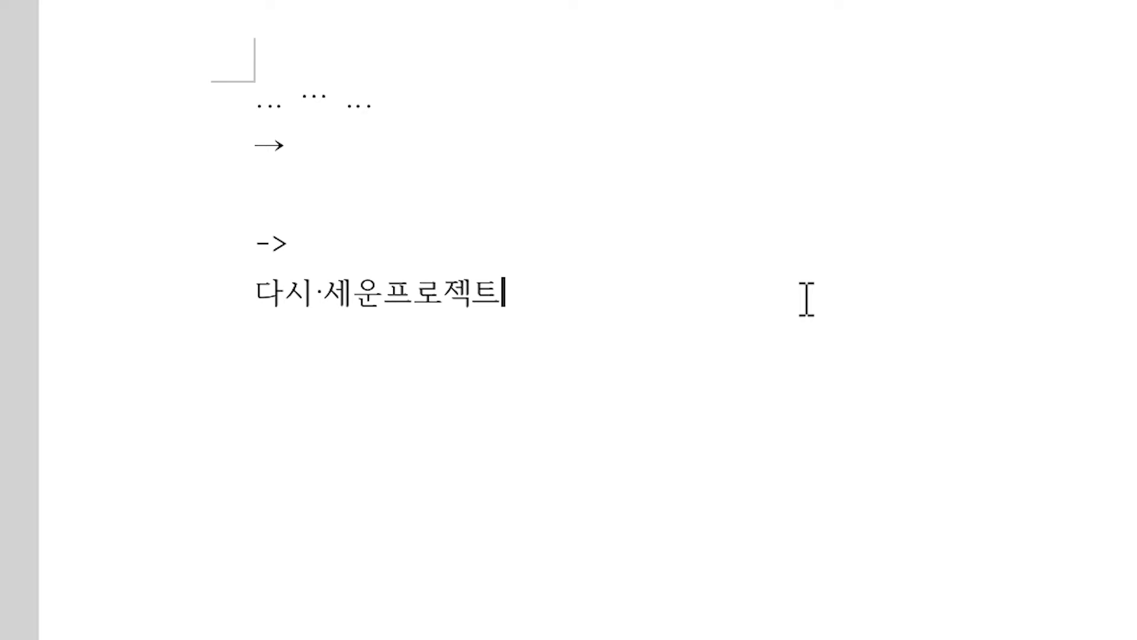
Write "다시세운프로젝트" on a new line without the middle dot and leave an empty line below it
key("Return")
type("ㄷㅏ시세운프")
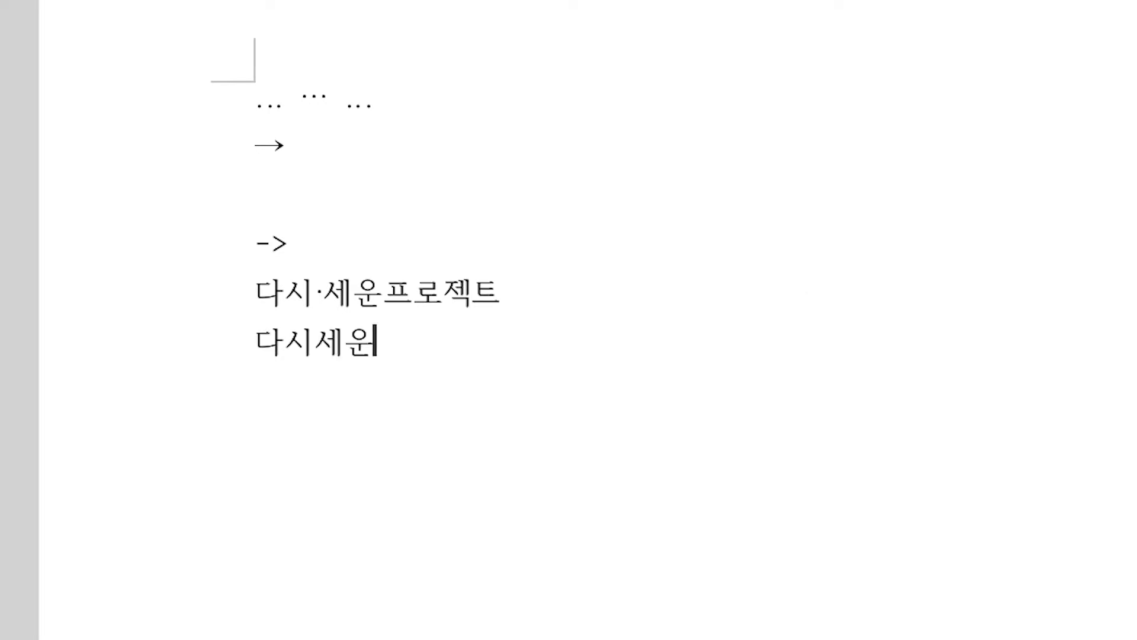
type("로젝트")
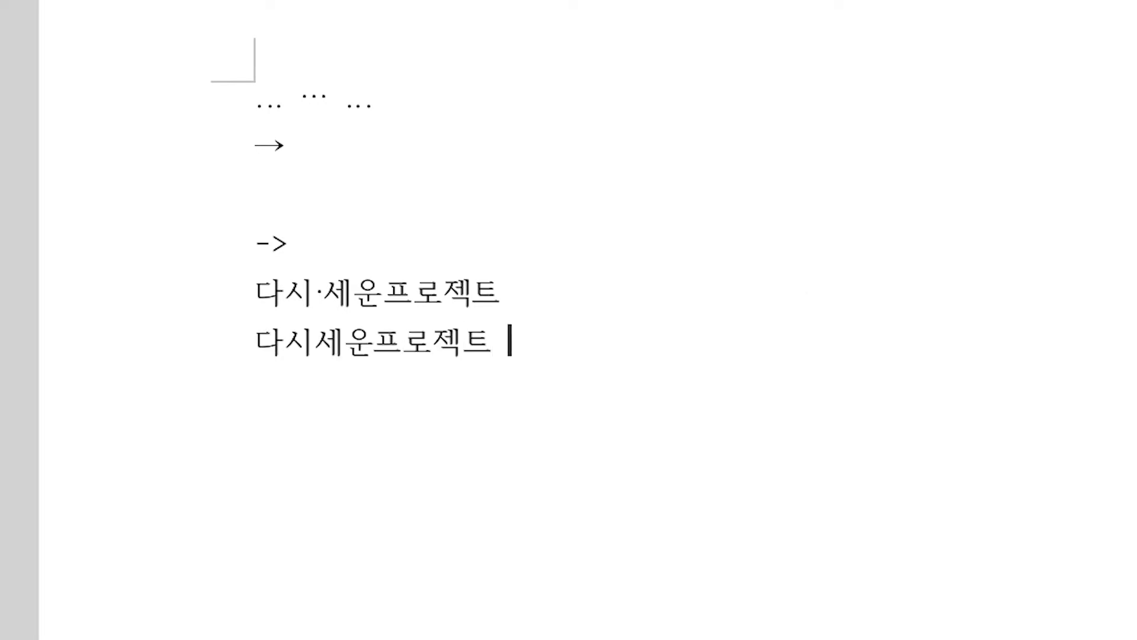
key("Return")
key("Return")
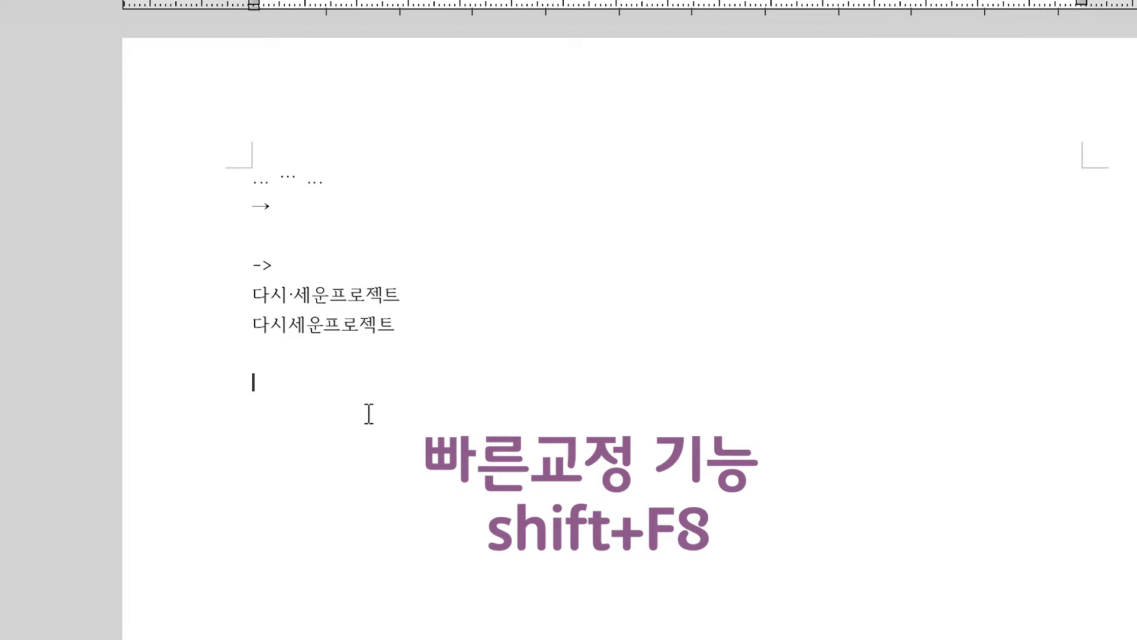
Write "할 수밖에", leave an empty line, and enter "..." below it
type("ㅎ")
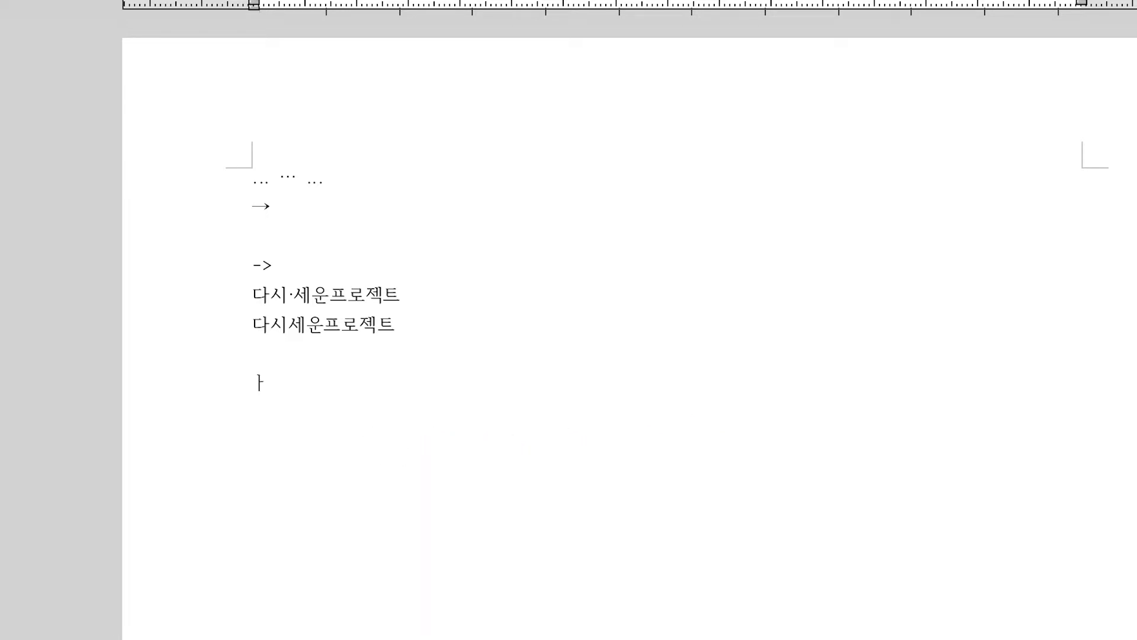
type("할 수밖에")
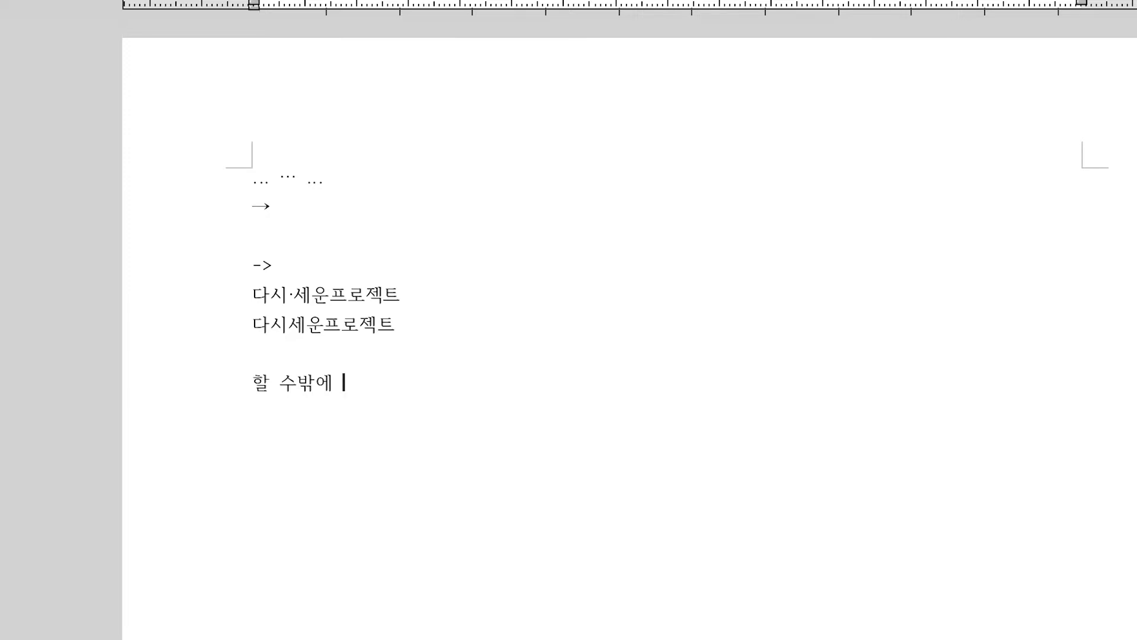
key("Return")
key("Return")
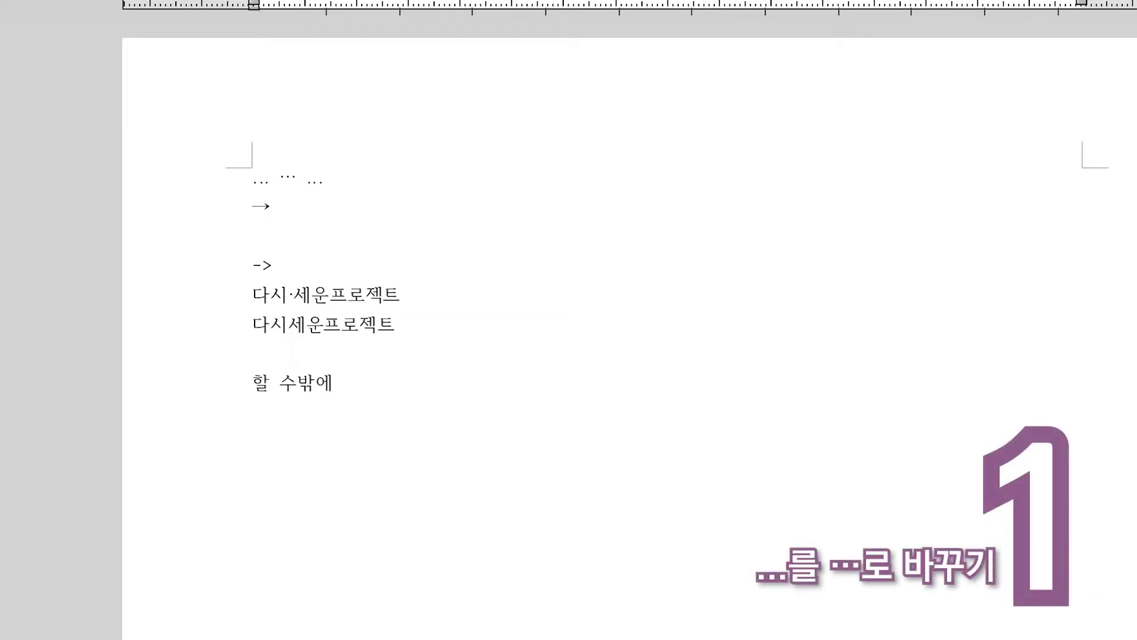
type("...")
key("shift+F8")
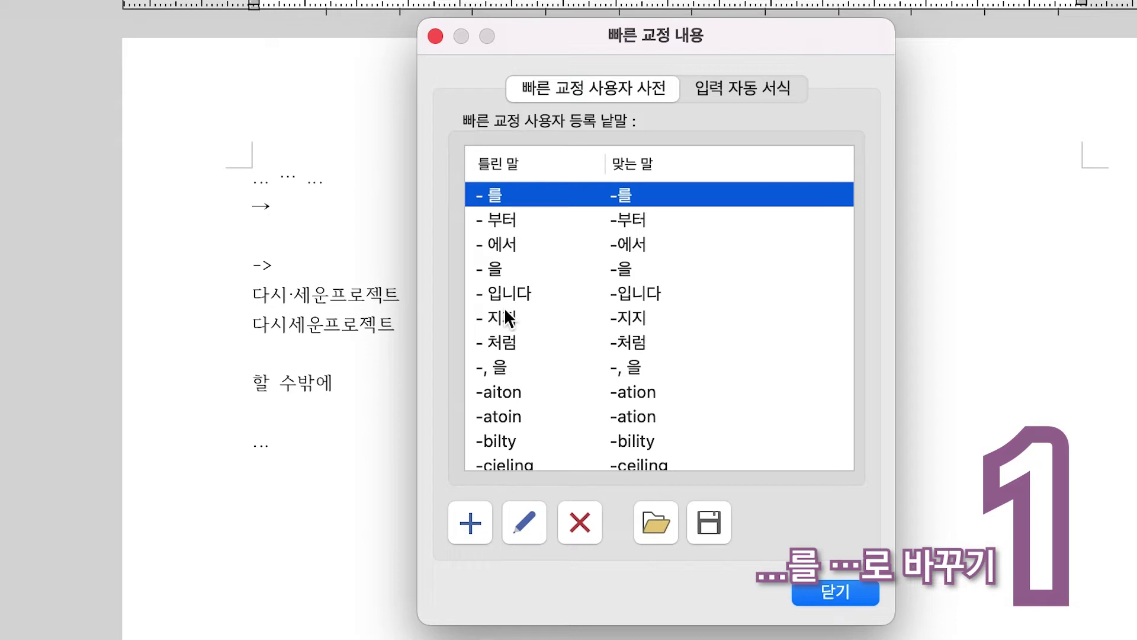
scroll(503, 307, "down", 10)
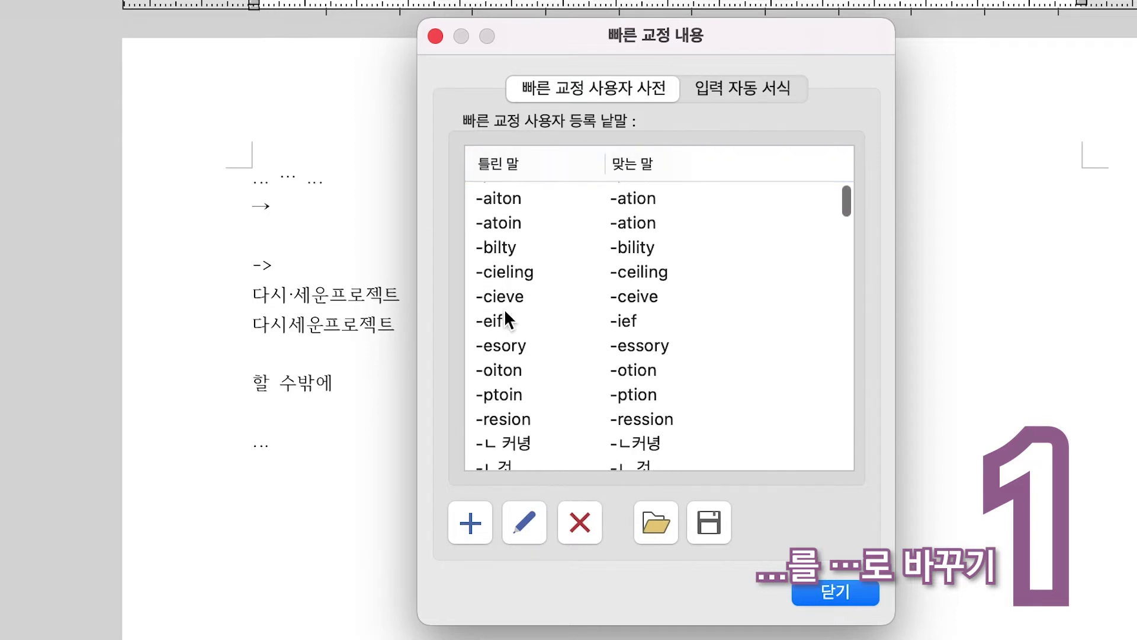
scroll(504, 308, "down", 1)
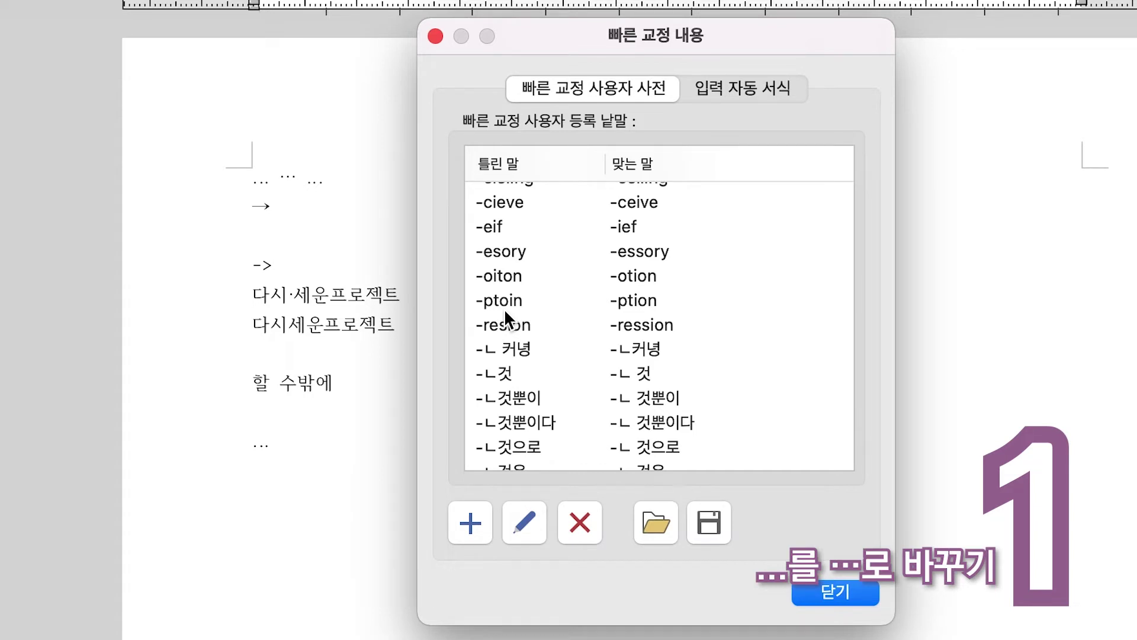
left_click(471, 523)
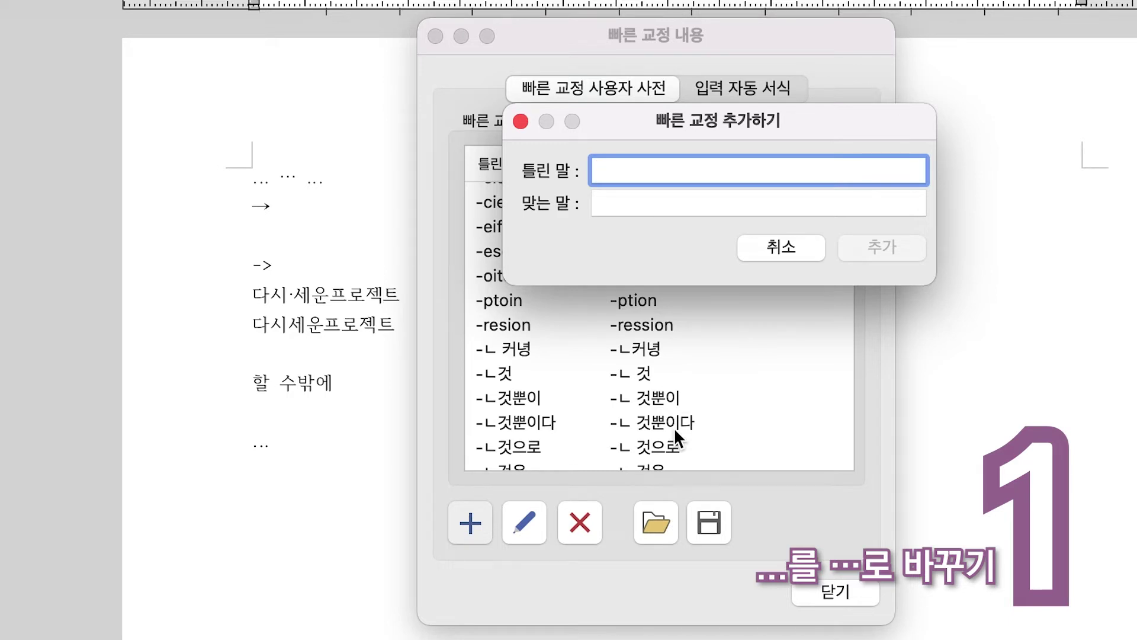
type("...")
left_click(610, 205)
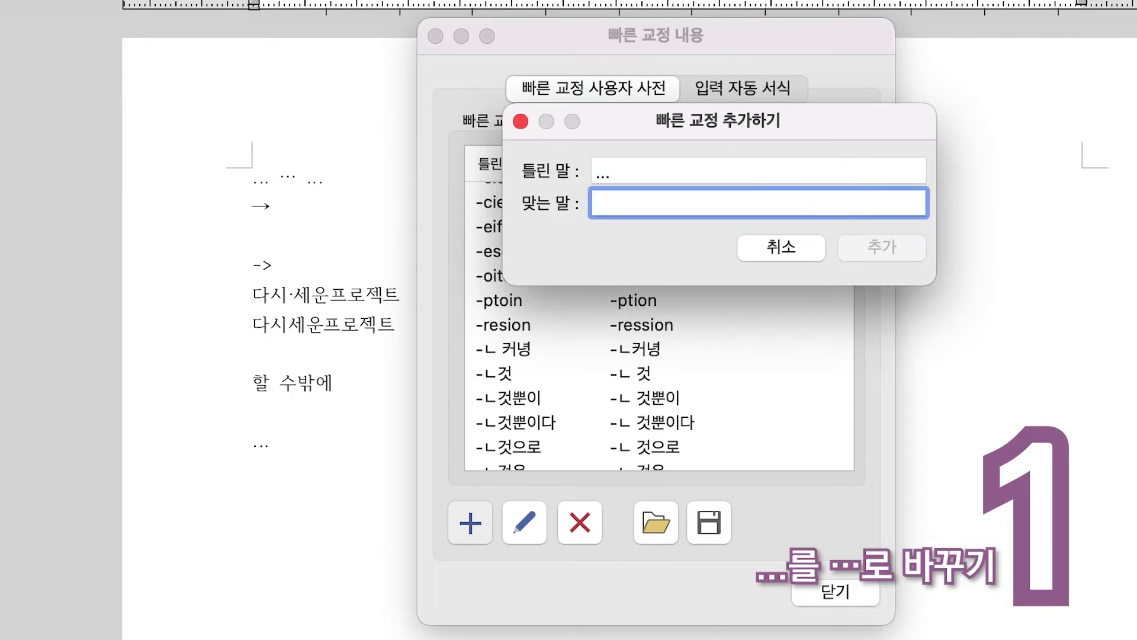
left_click(778, 254)
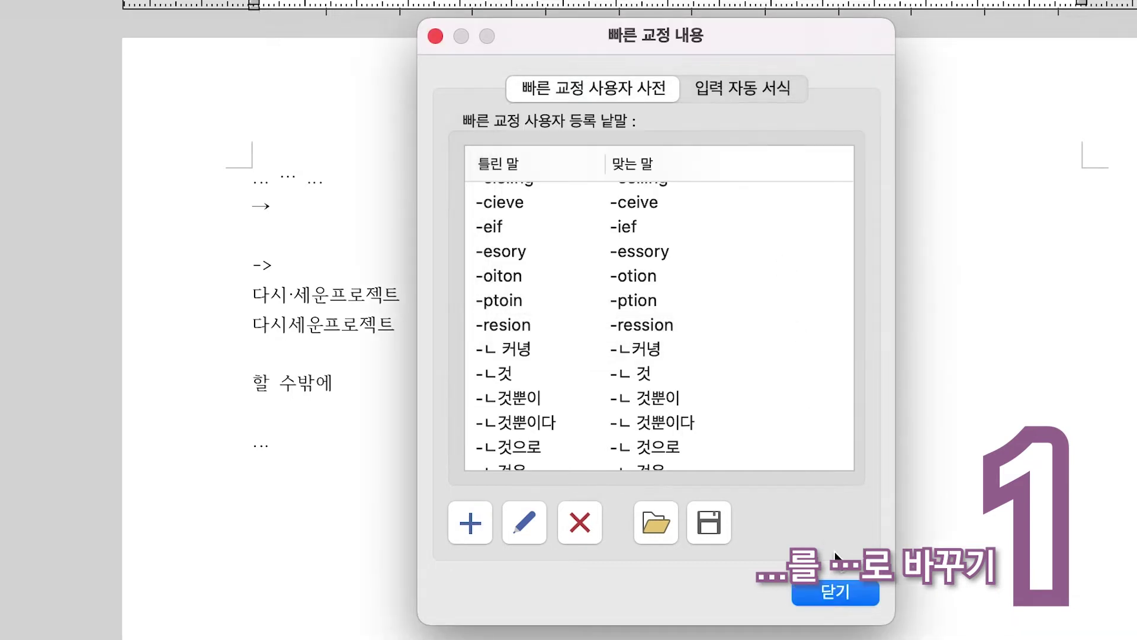
left_click(799, 592)
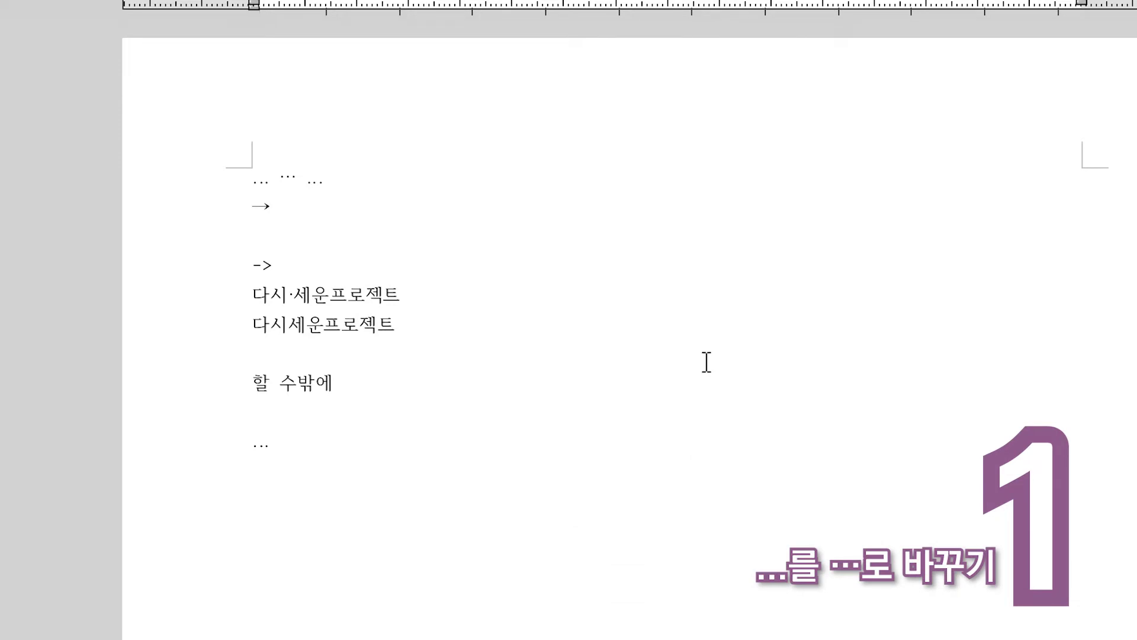
Enter "..." on a new line and insert the centred ellipsis "⋯" from the recent special characters beside it
key("Return")
type("...")
key("ctrl+F10")
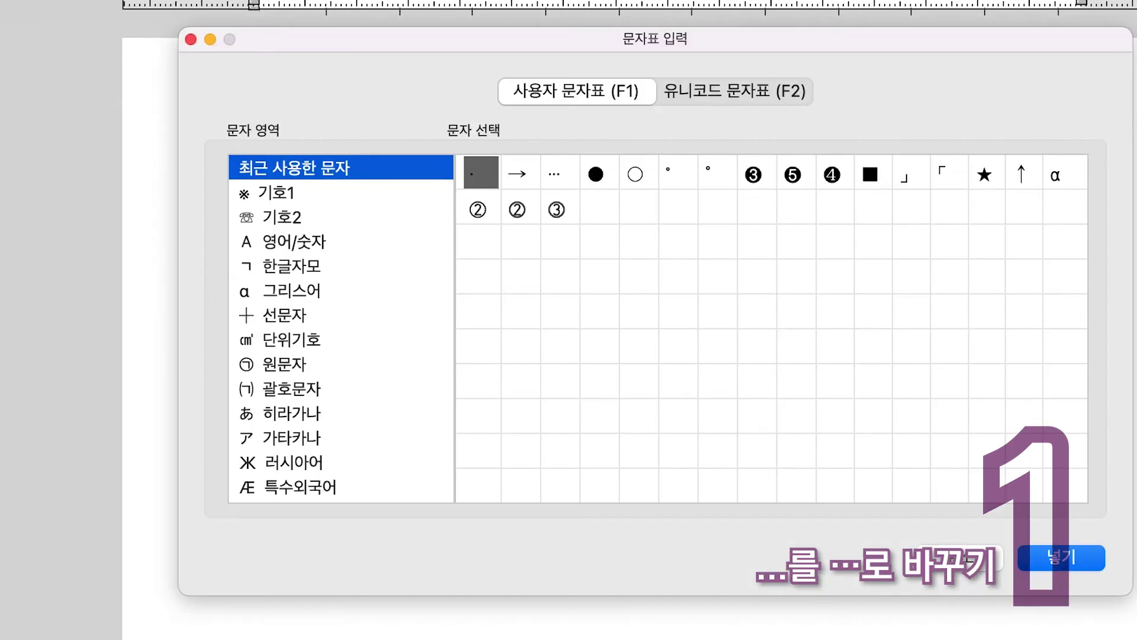
left_click(555, 178)
left_click(1057, 558)
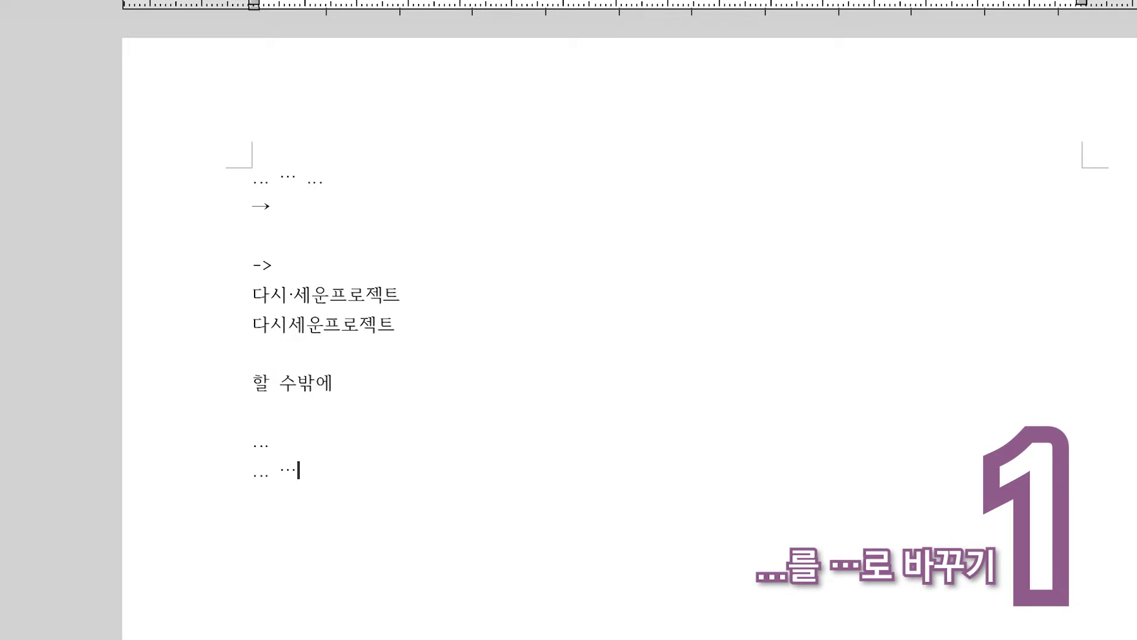
Add a quick-correction dictionary entry that replaces "..." with the centred ellipsis "⋯"
key("shift+Left")
key("Right")
key("shift+F8")
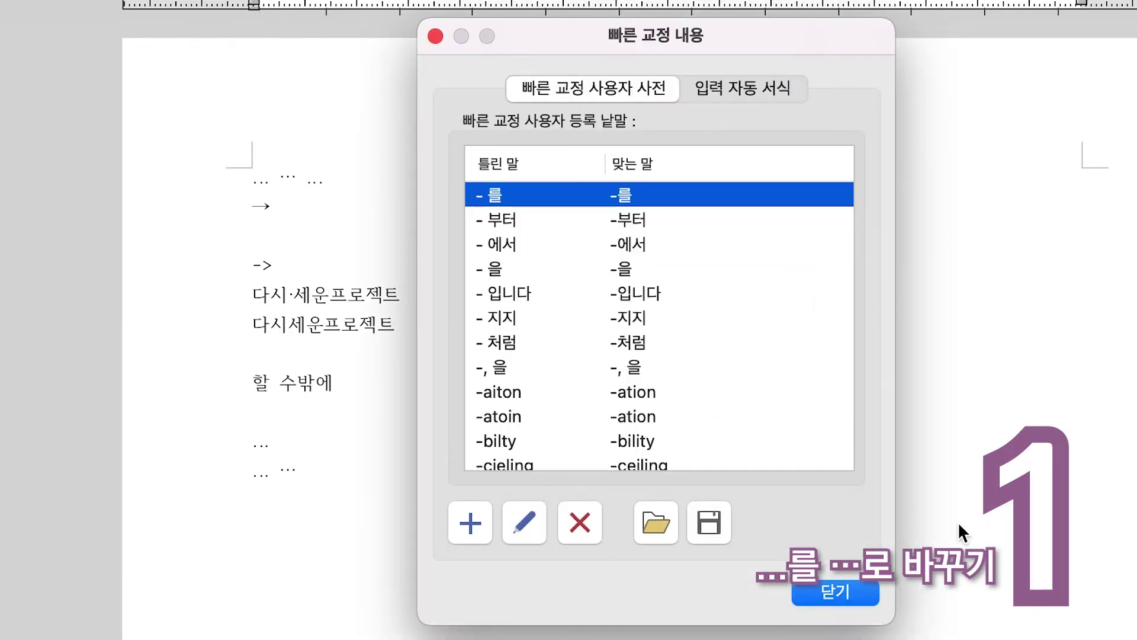
left_click(472, 527)
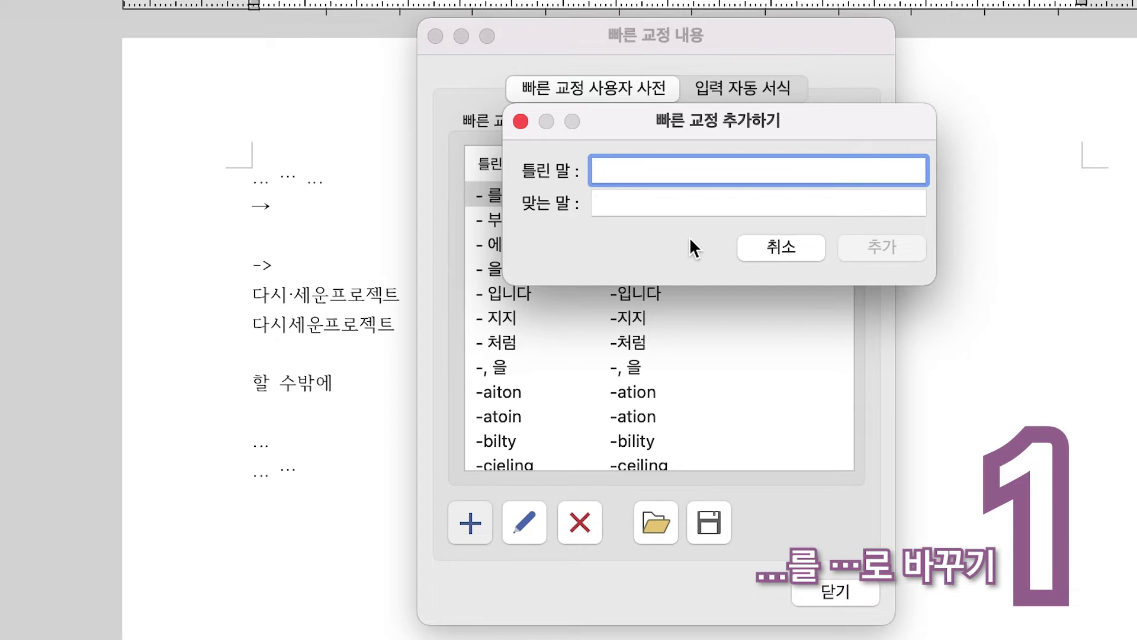
type("...")
left_click(655, 205)
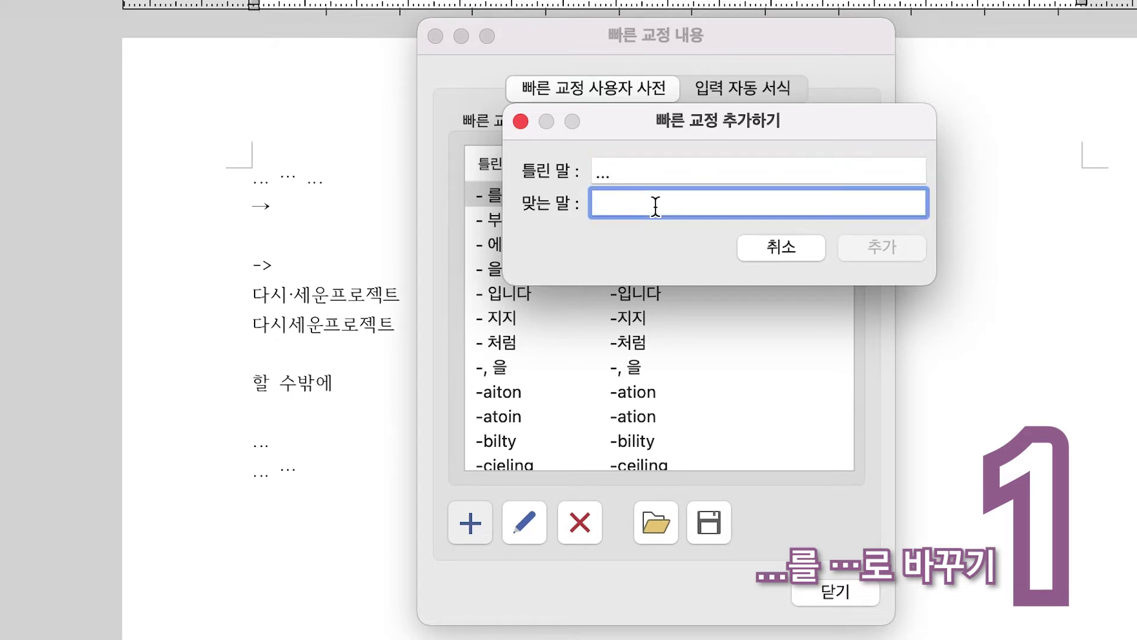
type("...")
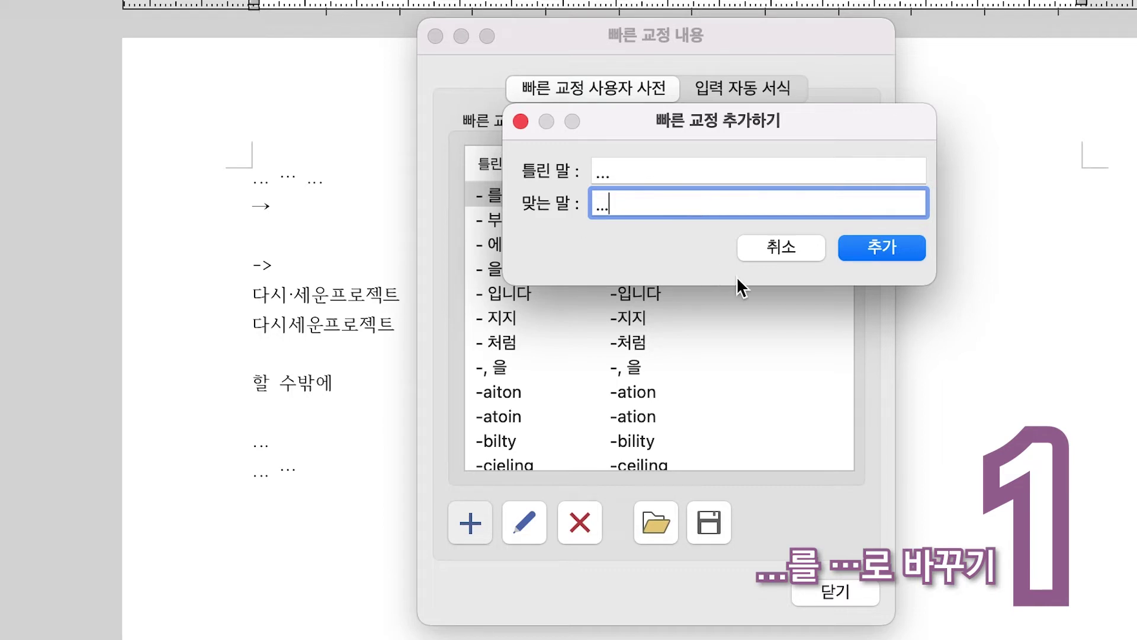
left_click(871, 247)
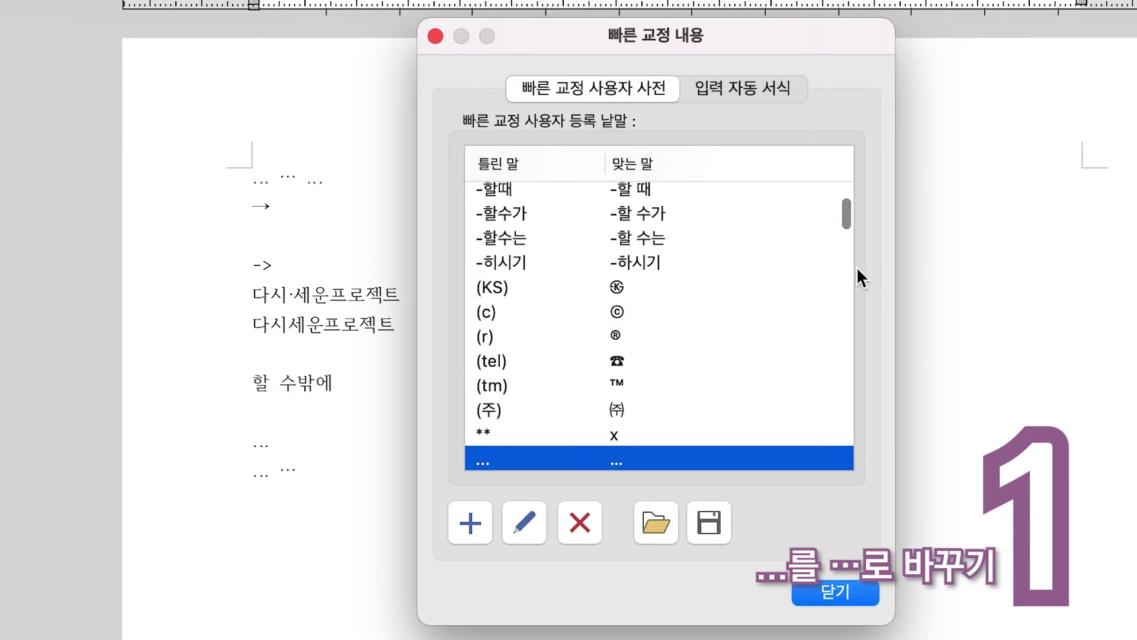
left_click(829, 591)
Test the ellipsis correction on a new line by entering "..." repeatedly, leaving the line as "⋯..."
key("Return")
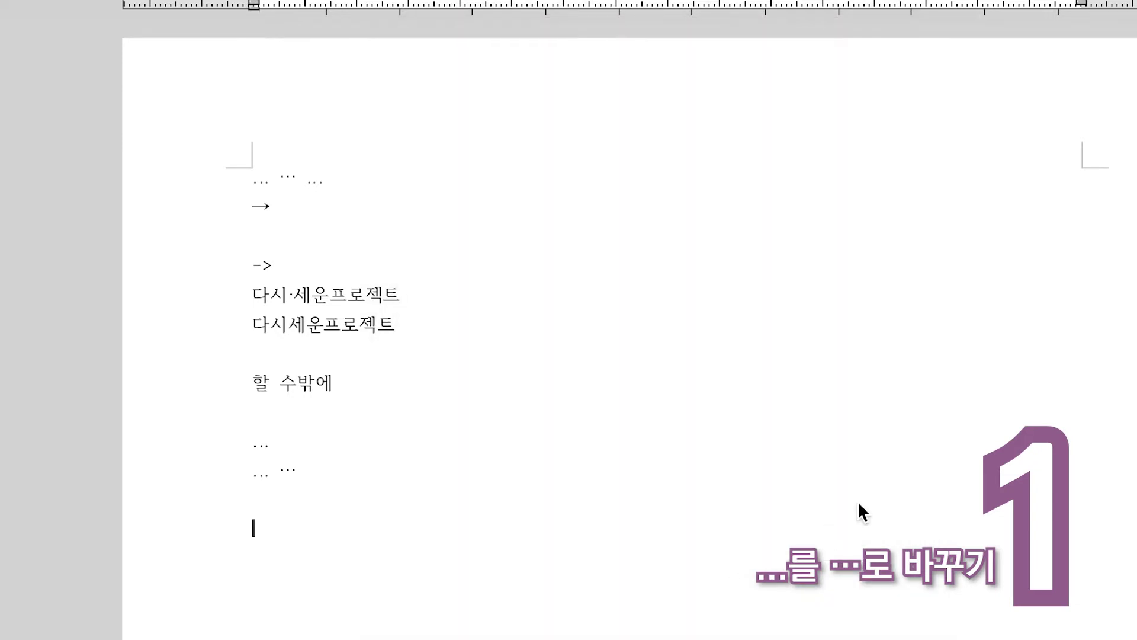
type("...")
key("BackSpace")
type(".......")
key("BackSpace")
key("BackSpace")
type(".")
key("BackSpace")
key("BackSpace")
key("BackSpace")
type("...")
Write "진심어린 태도..." on a new line to test the correction directly after a word
key("Return")
type("진심얼")
type("린 태로")
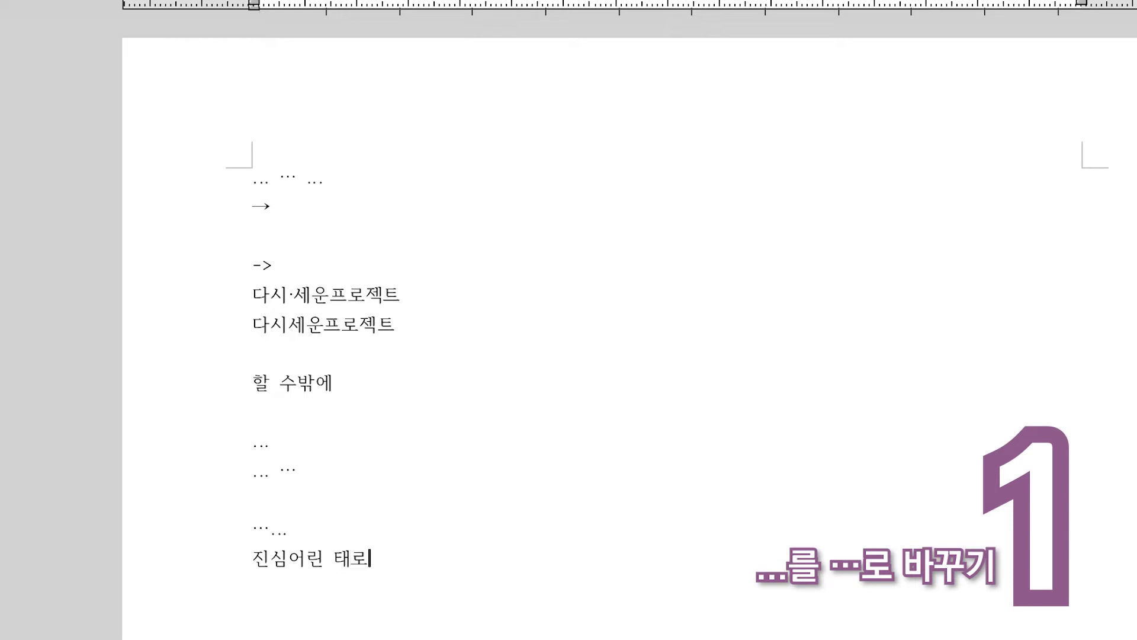
key("BackSpace")
type("ㄷㅗ...")
Enter "..." on the empty line between the "... ⋯" line and the "⋯..." line
key("Up")
key("Up")
key("Up")
key("Left")
key("Left")
key("Left")
key("shift+Left")
key("shift+Left")
key("shift+Left")
key("Left")
key("Down")
type("...")
Add a quick-correction dictionary entry that replaces "-..." with "-⋯", so the ellipsis is also corrected directly after a word
key("Down")
key("Home")
key("Right")
key("Right")
key("Right")
key("Right")
key("Right")
key("Right")
key("Right")
key("Right")
key("Right")
key("Right")
key("shift+F8")
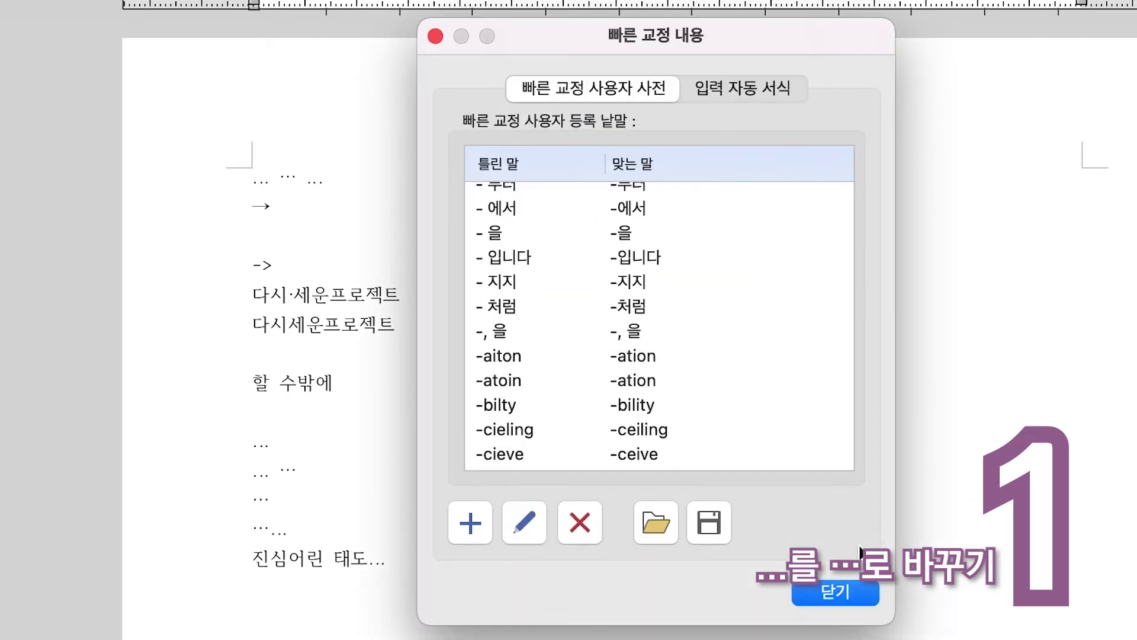
left_click(471, 524)
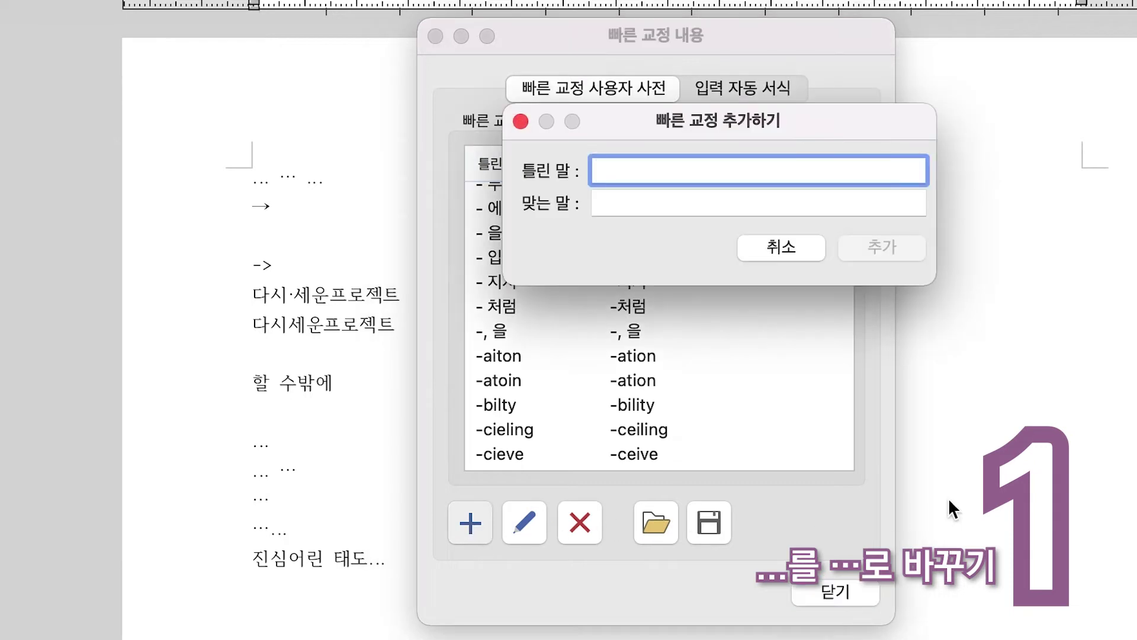
type("-")
type("...")
left_click(657, 203)
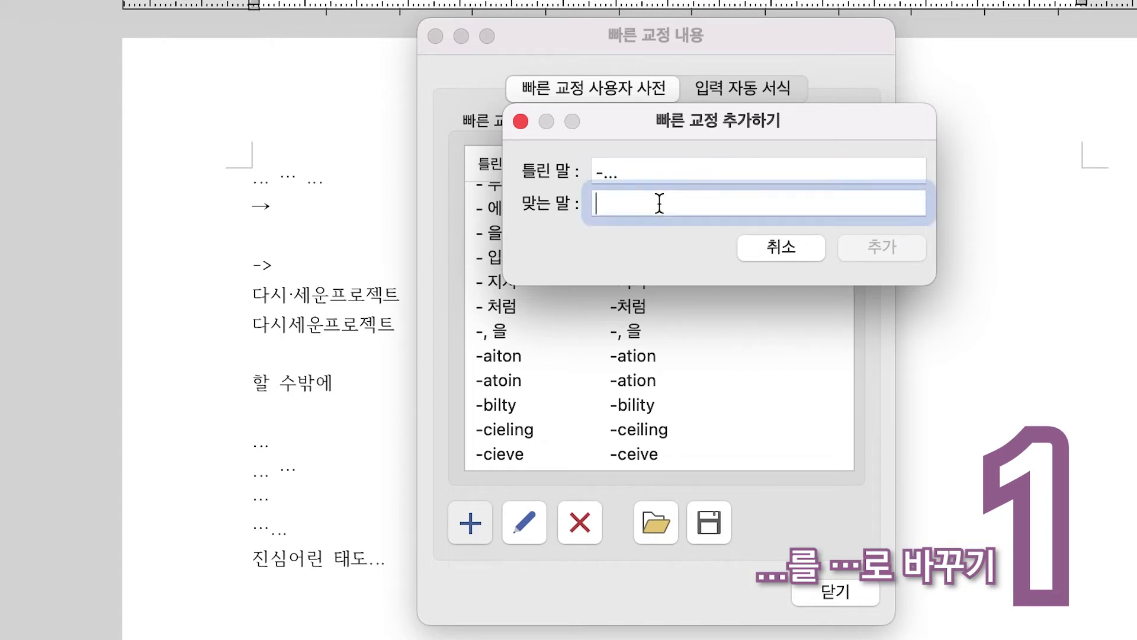
type("-")
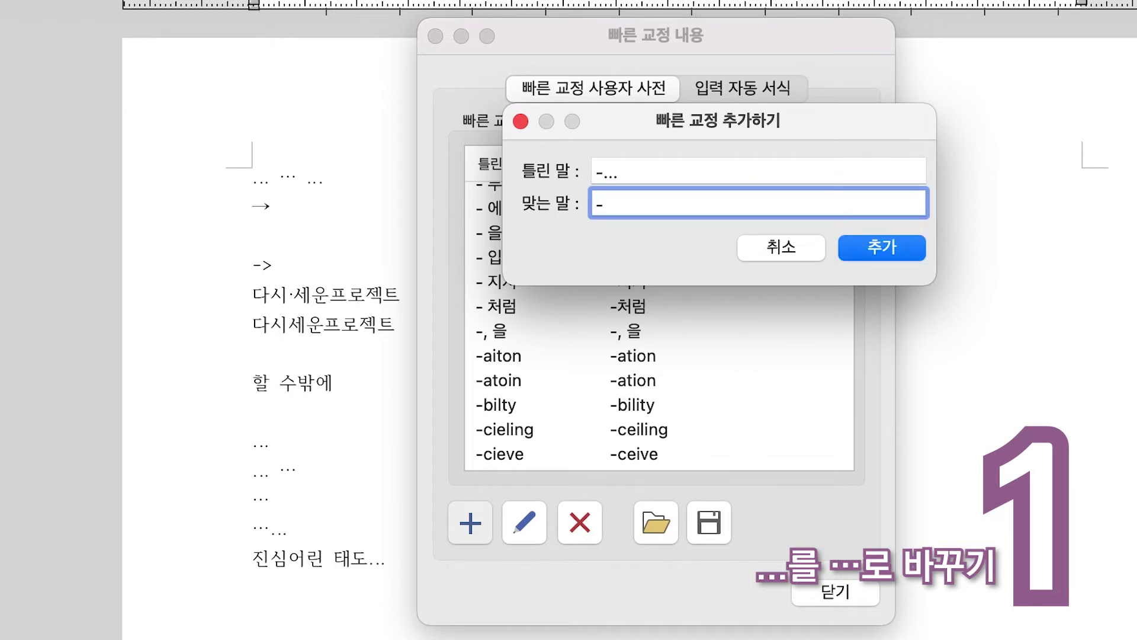
type("...")
left_click(884, 248)
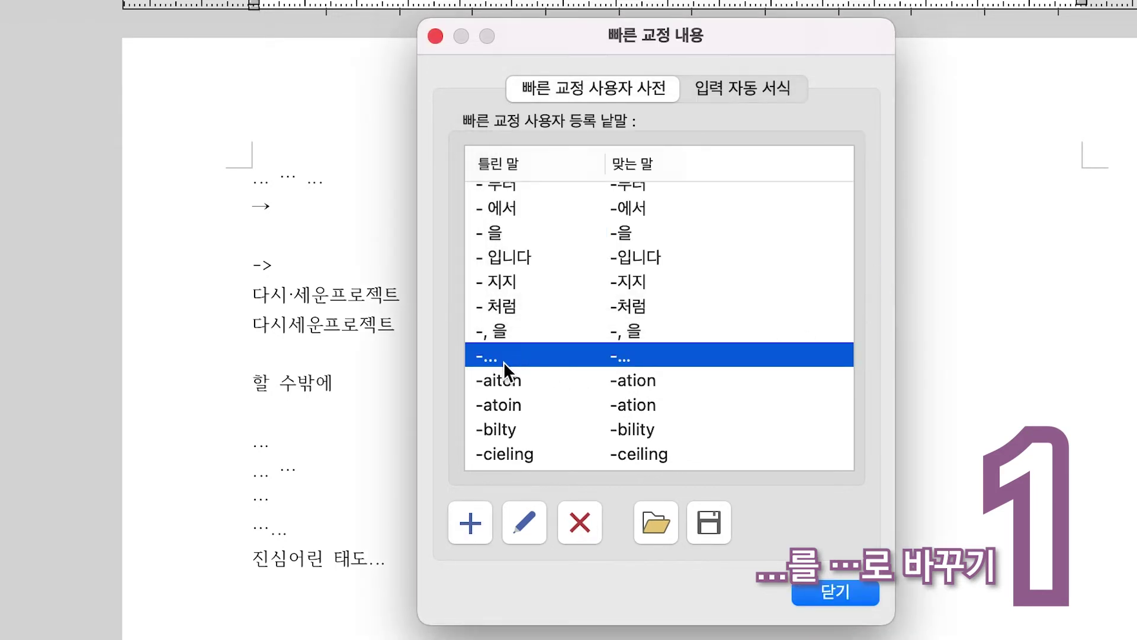
left_click(833, 595)
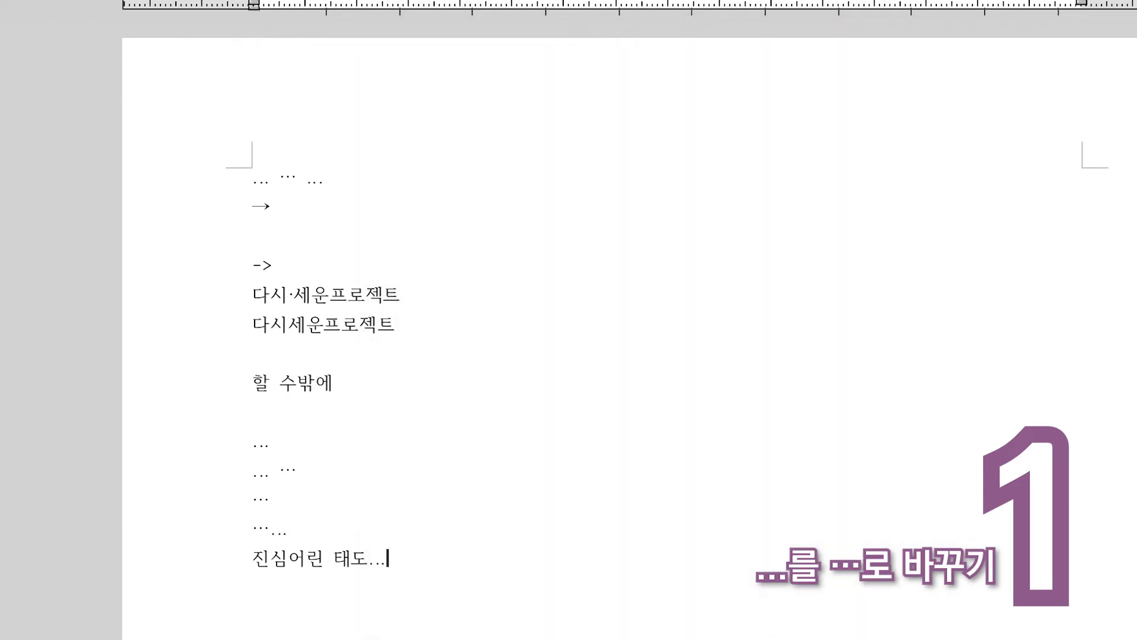
Apply the ellipsis correction at the end of the "진심어린 태도..." line and start a new line below it
key("Return")
key("Left")
key("Left")
key("Right")
key("Right")
key("Left")
key("Left")
key("Left")
key("Right")
key("Left")
key("Right")
Test the correction by writing "처음에는..." followed by a space and a long run of dots on the new line
type("처음에는")
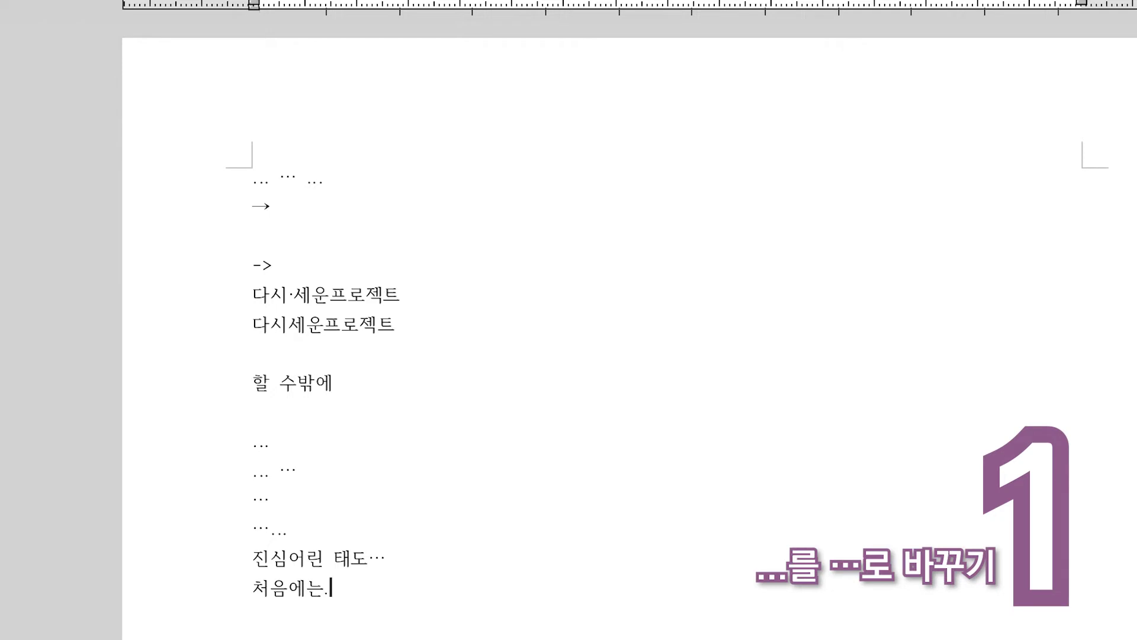
type("⋯ ...................")
key("Return")
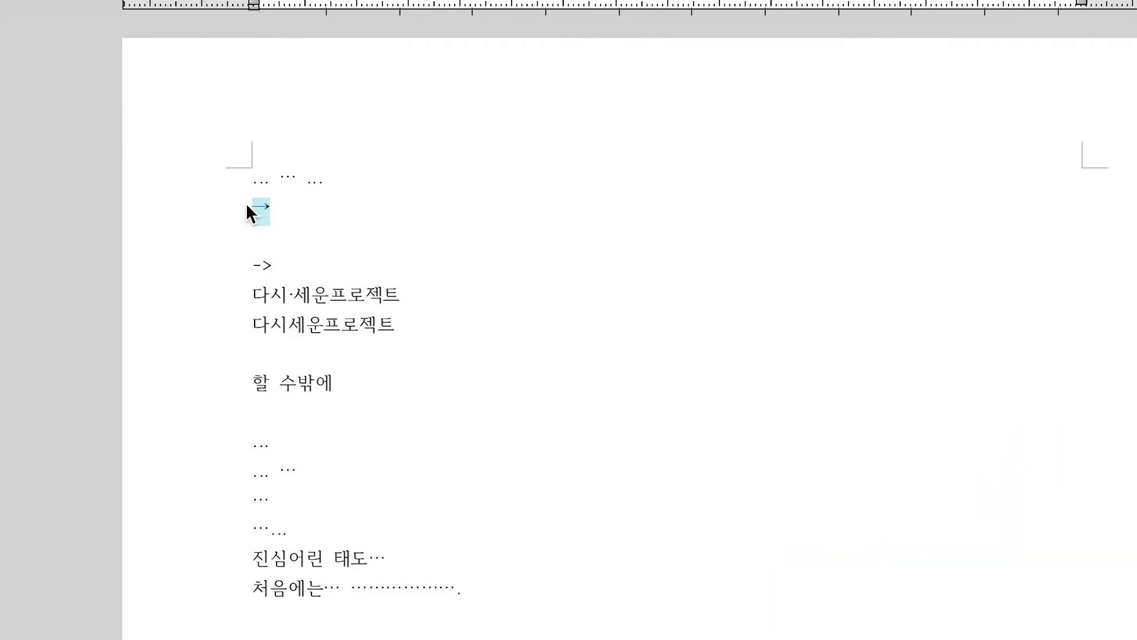
Write "=>" after the "->" on its line as the second arrow spelling
left_click(325, 209)
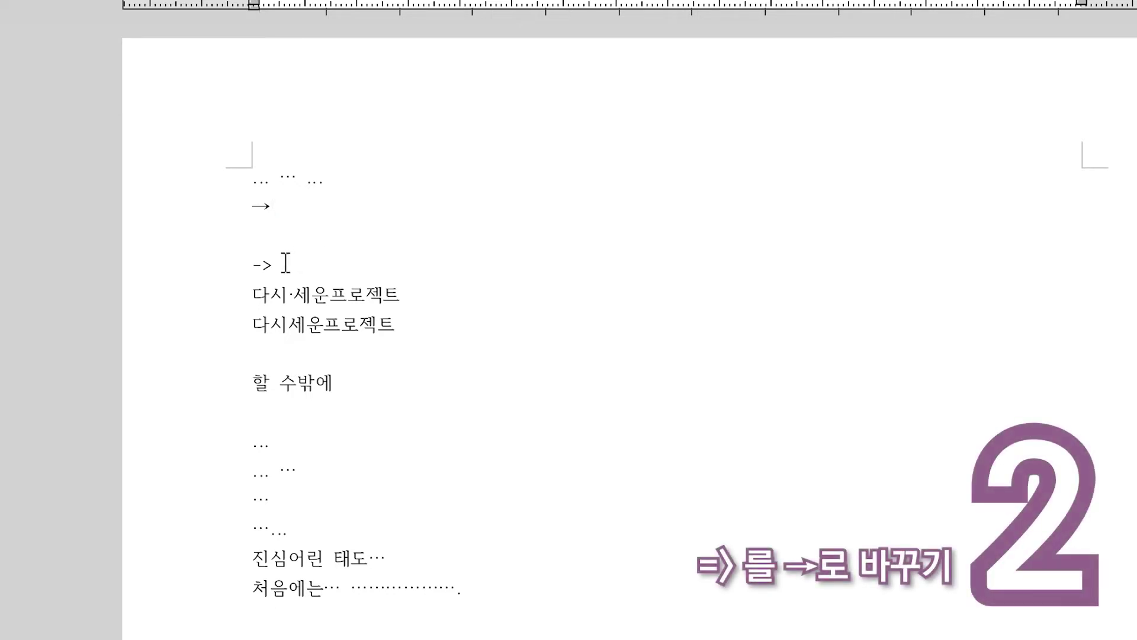
left_click(484, 273)
type("=>")
Select the "→" character on the second line, and place the cursor on the empty line below all the text
left_click(272, 206)
key("shift+Left")
key("Left")
key("Left")
key("Right")
key("Right")
key("shift+Left")
key("Down")
left_click(730, 461)
left_click(443, 633)
Add a quick-correction dictionary entry that replaces "-=>" with "-→"
key("shift+F8")
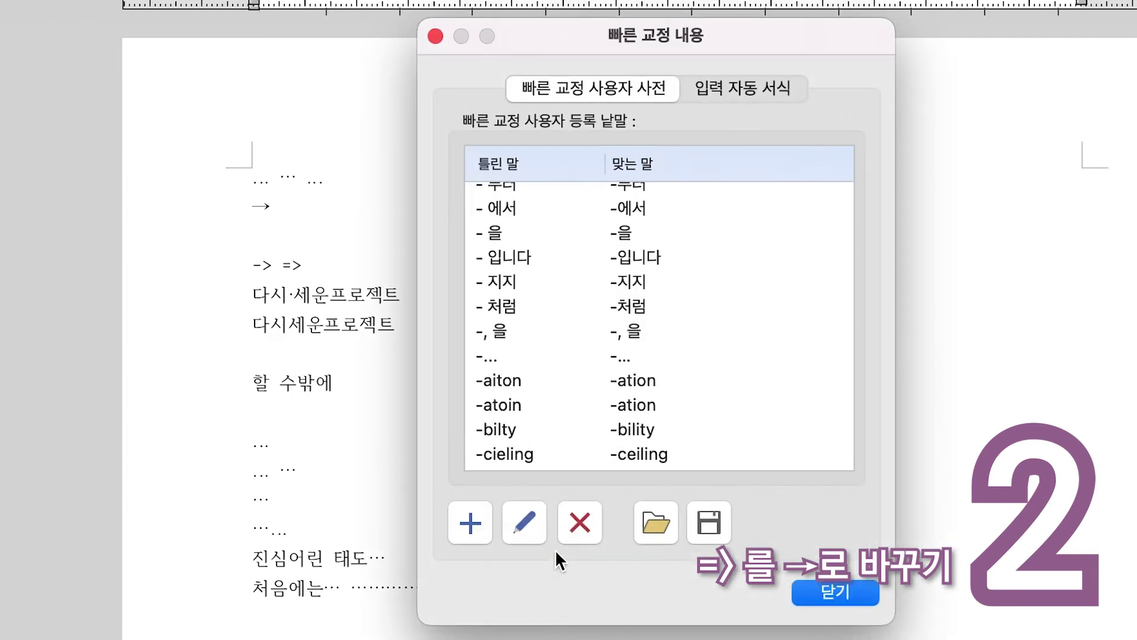
left_click(471, 524)
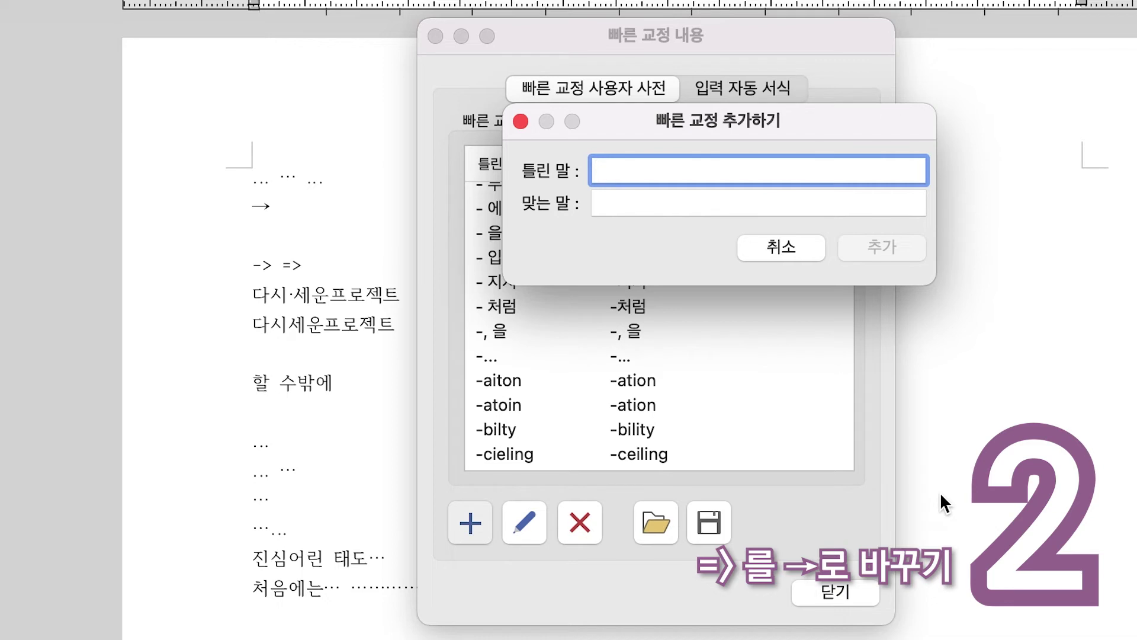
type("-=>")
left_click(638, 202)
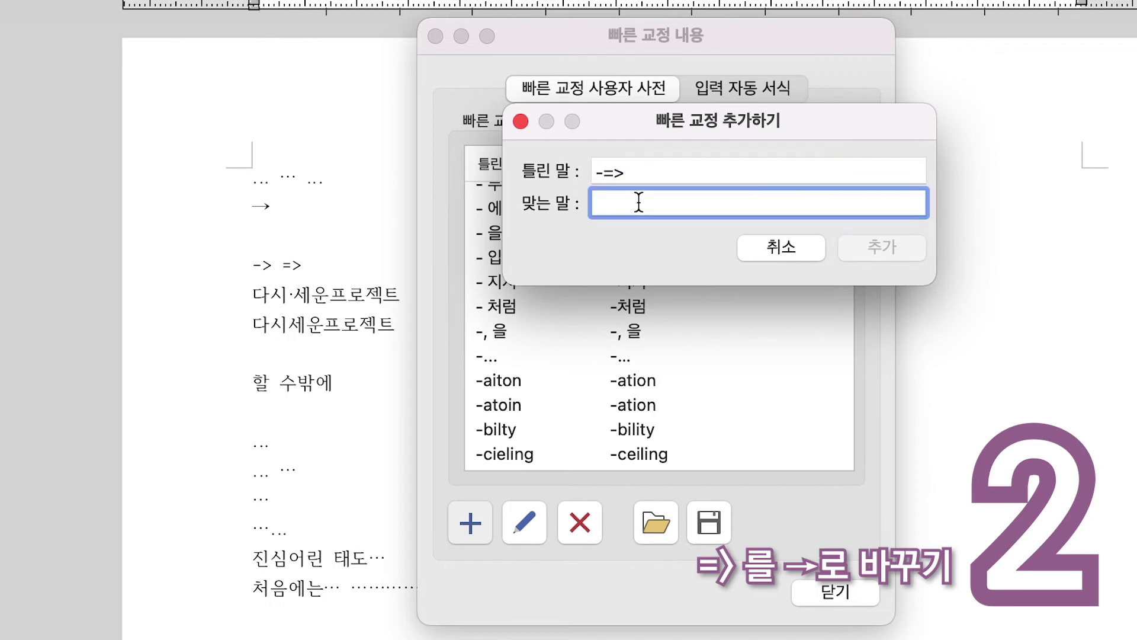
type("-→")
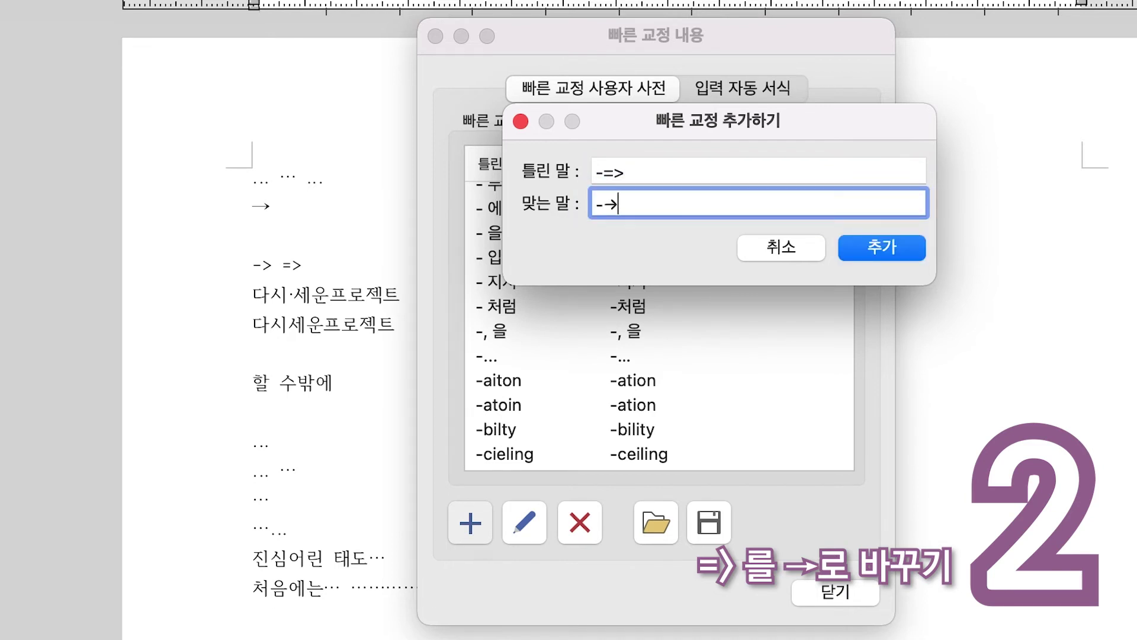
left_click(904, 250)
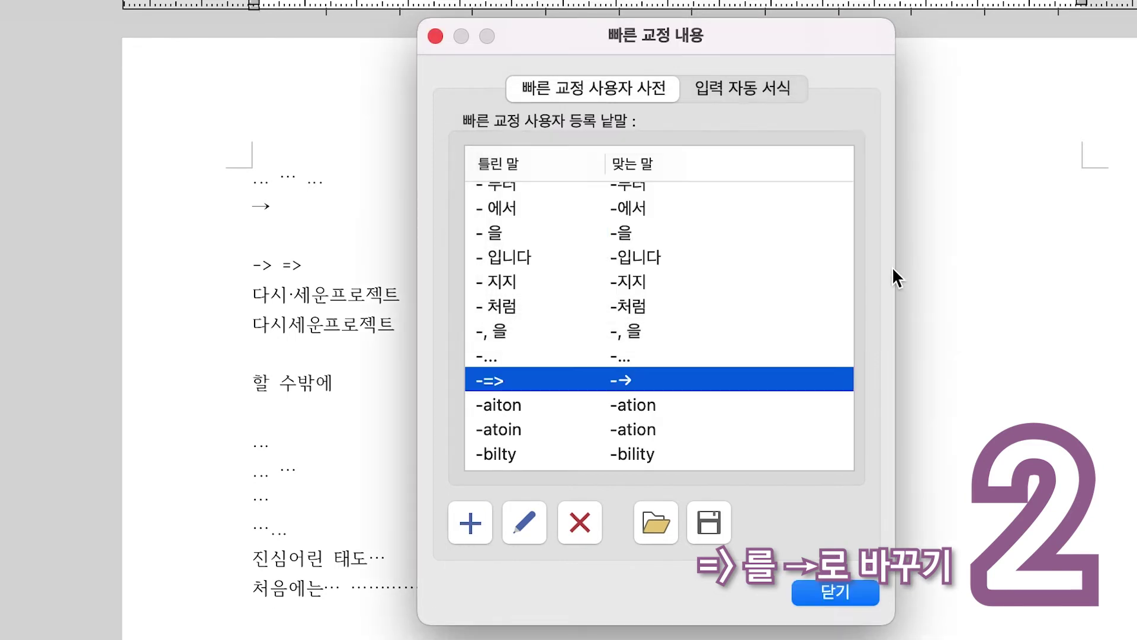
left_click(852, 592)
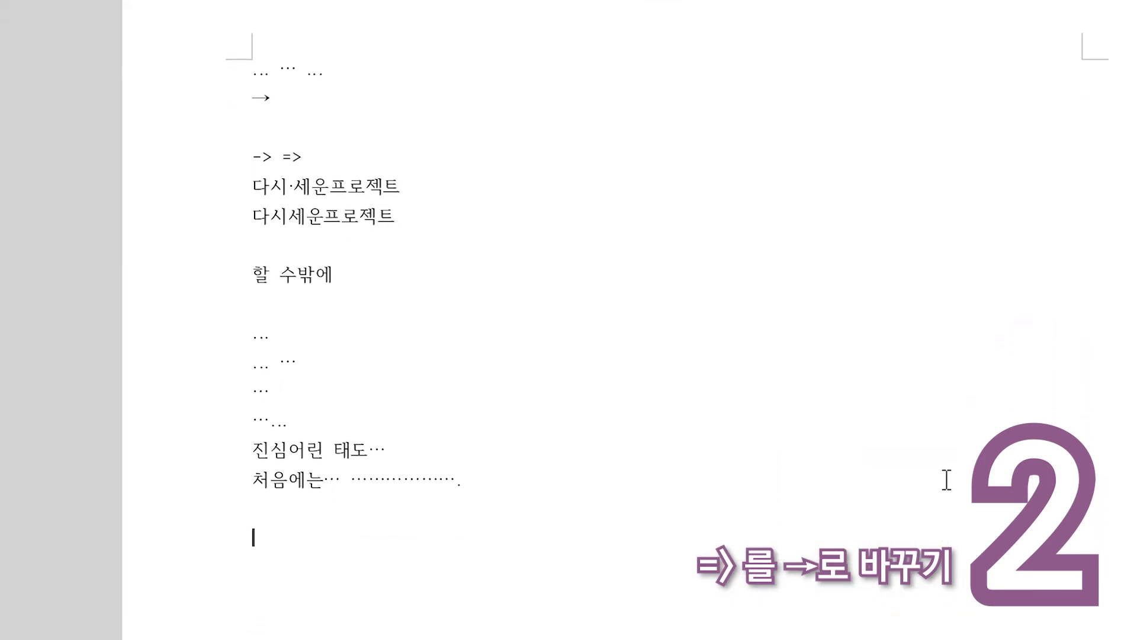
Test the arrow correction by writing "앞으로=>" on one line and "실행 =>" with a space on the next
type("앞")
type("=>")
key("Return")
type("실행 ")
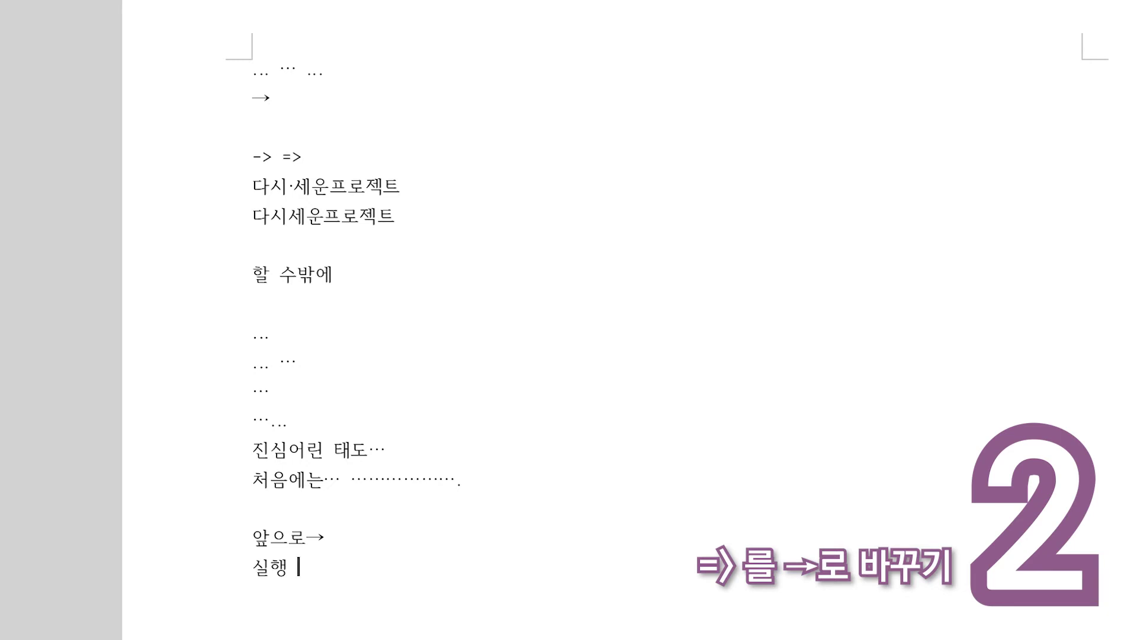
type("=>")
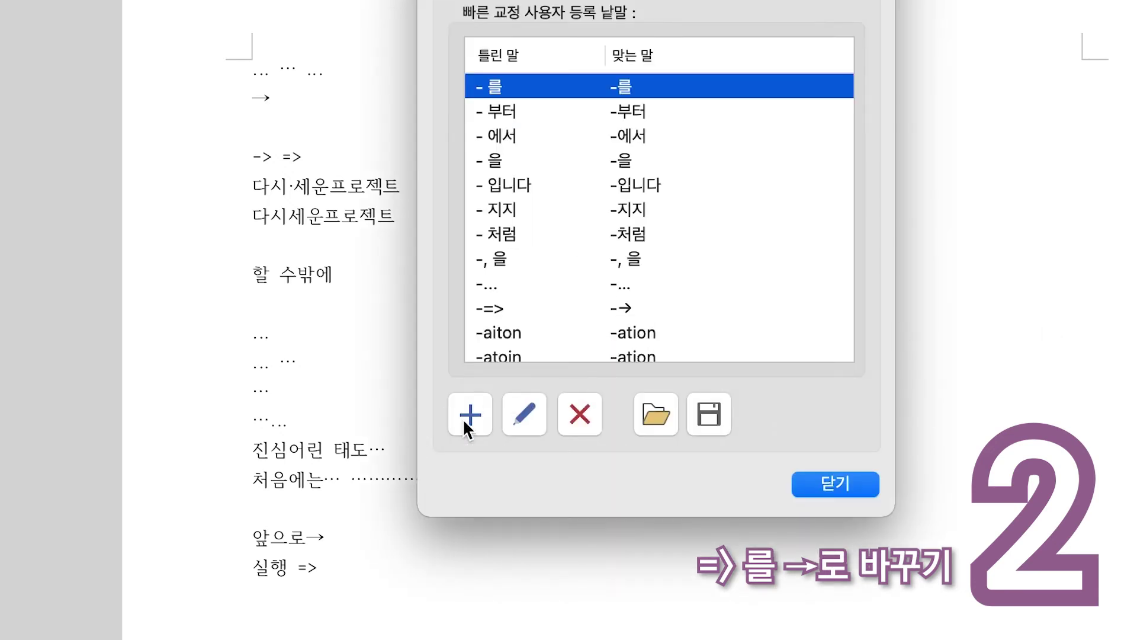
Add a second arrow entry to the quick-correction dictionary that replaces a standalone "=>" with "→"
left_click(471, 414)
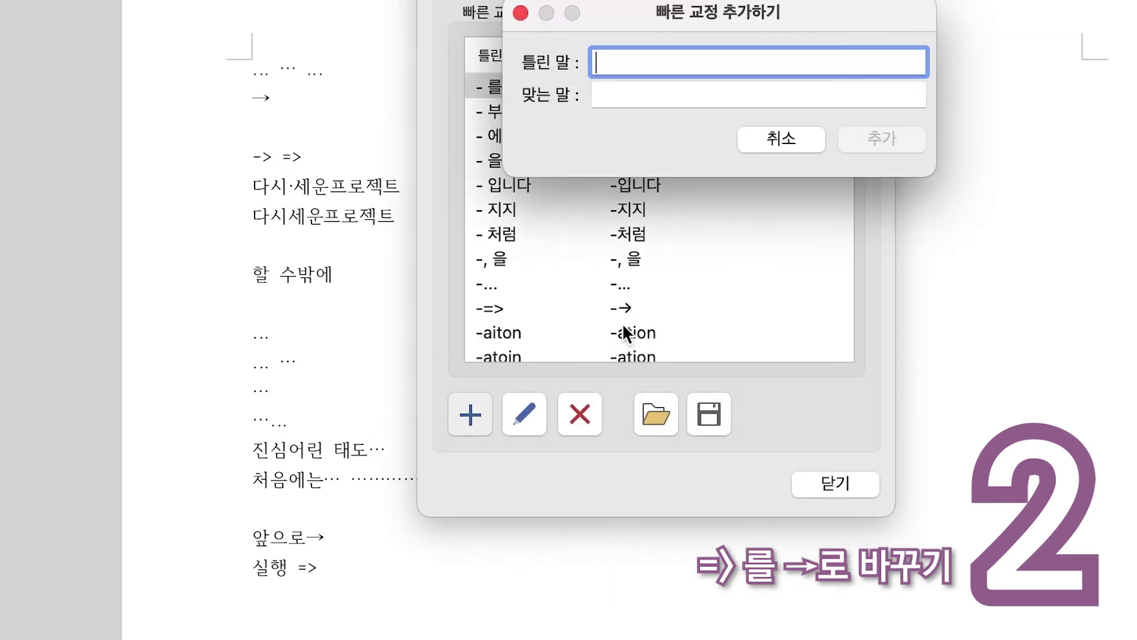
type("-")
key("BackSpace")
type("=>")
key("Tab")
type("→")
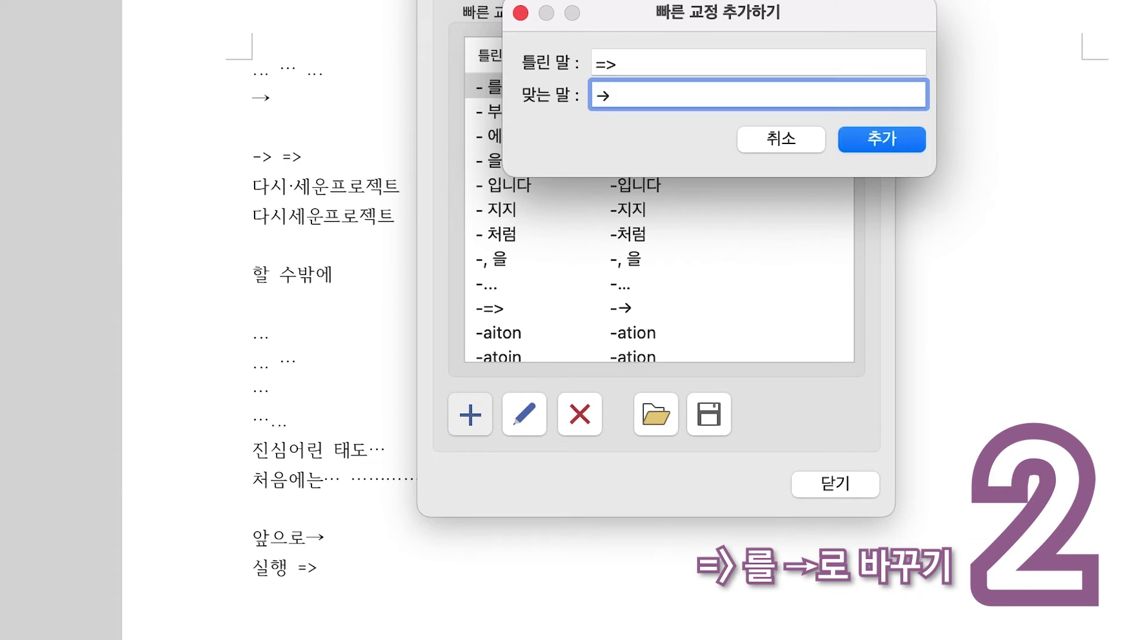
left_click(877, 143)
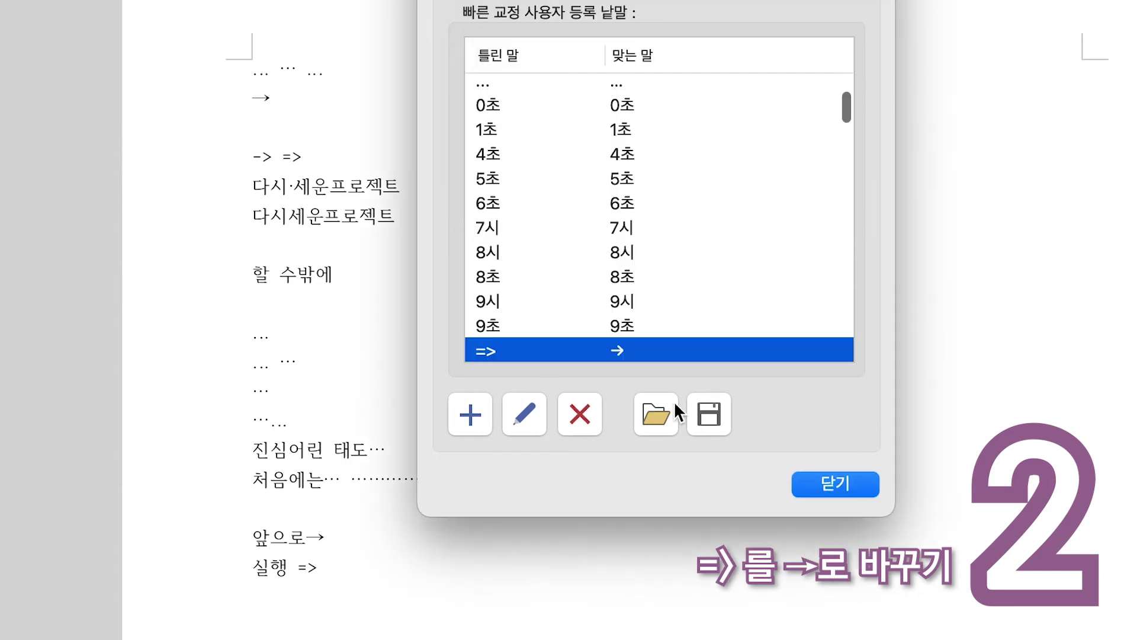
left_click(839, 481)
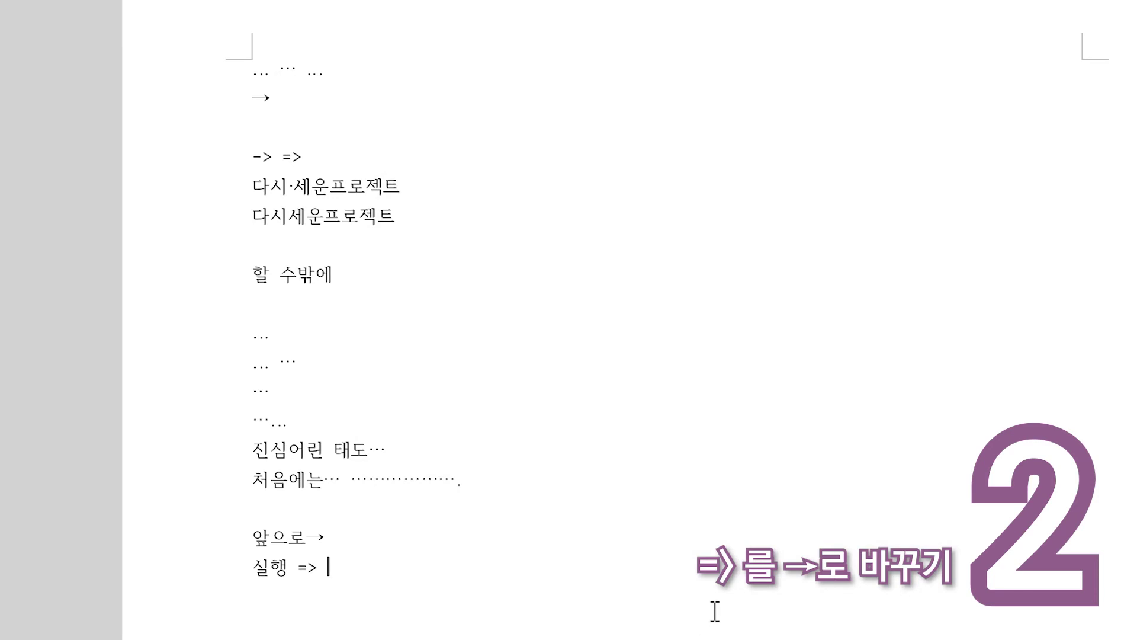
Test the standalone arrow correction by entering "=> =>" on a new line below the "실행" line
key("Return")
type("=> =>")
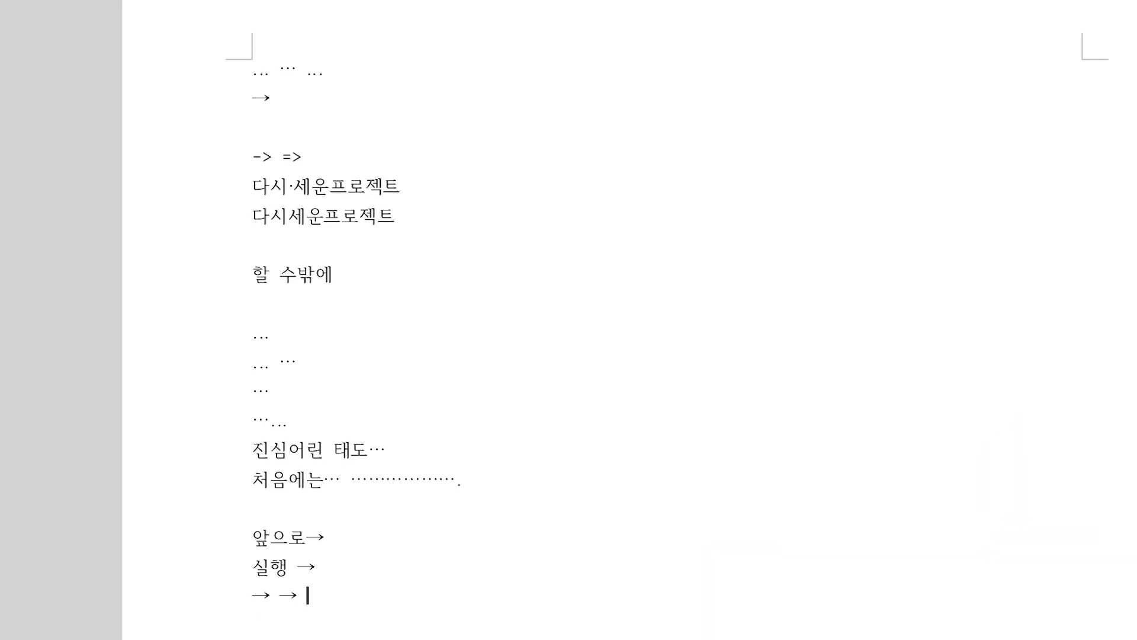
key("Return")
Leave a blank line below the arrow tests and insert the corner brackets "「」"
key("Return")
scroll(667, 315, "down", 3)
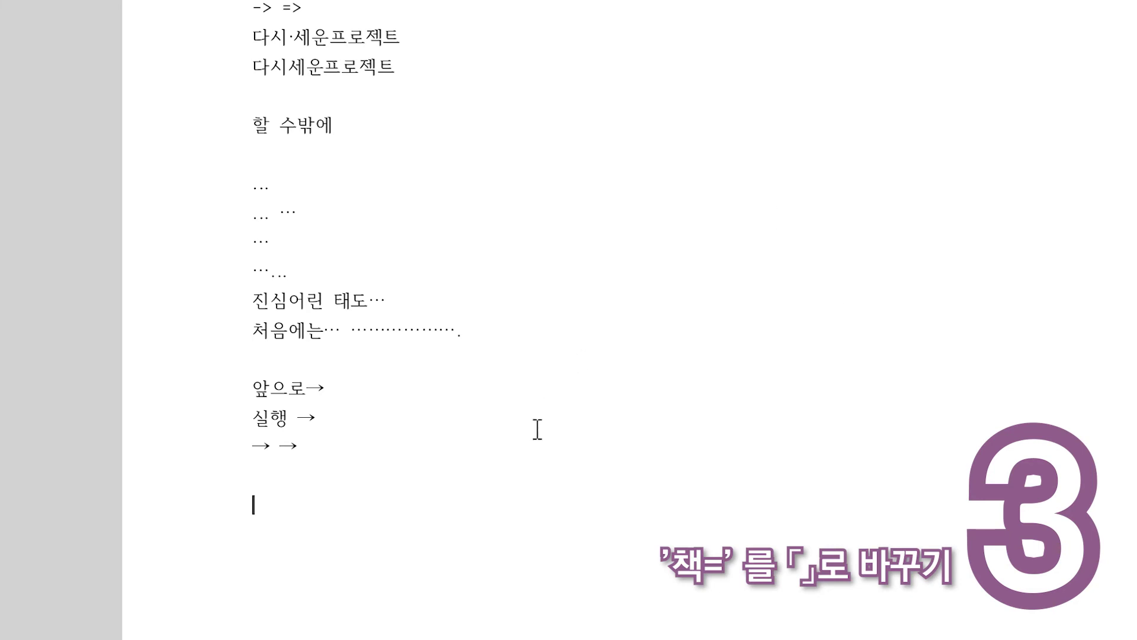
type("「」")
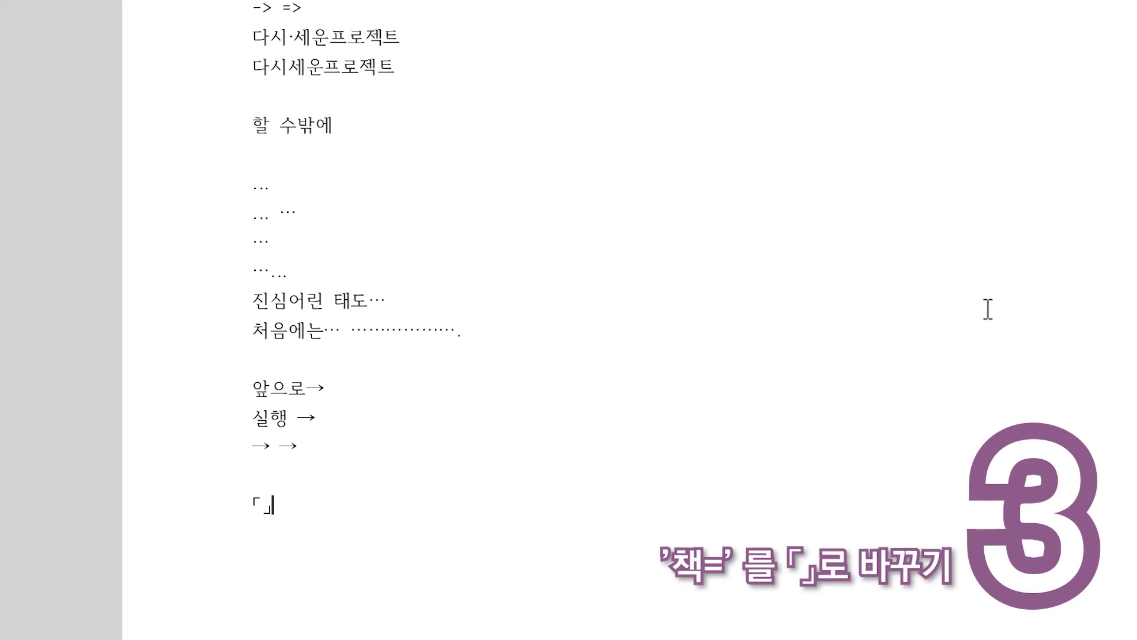